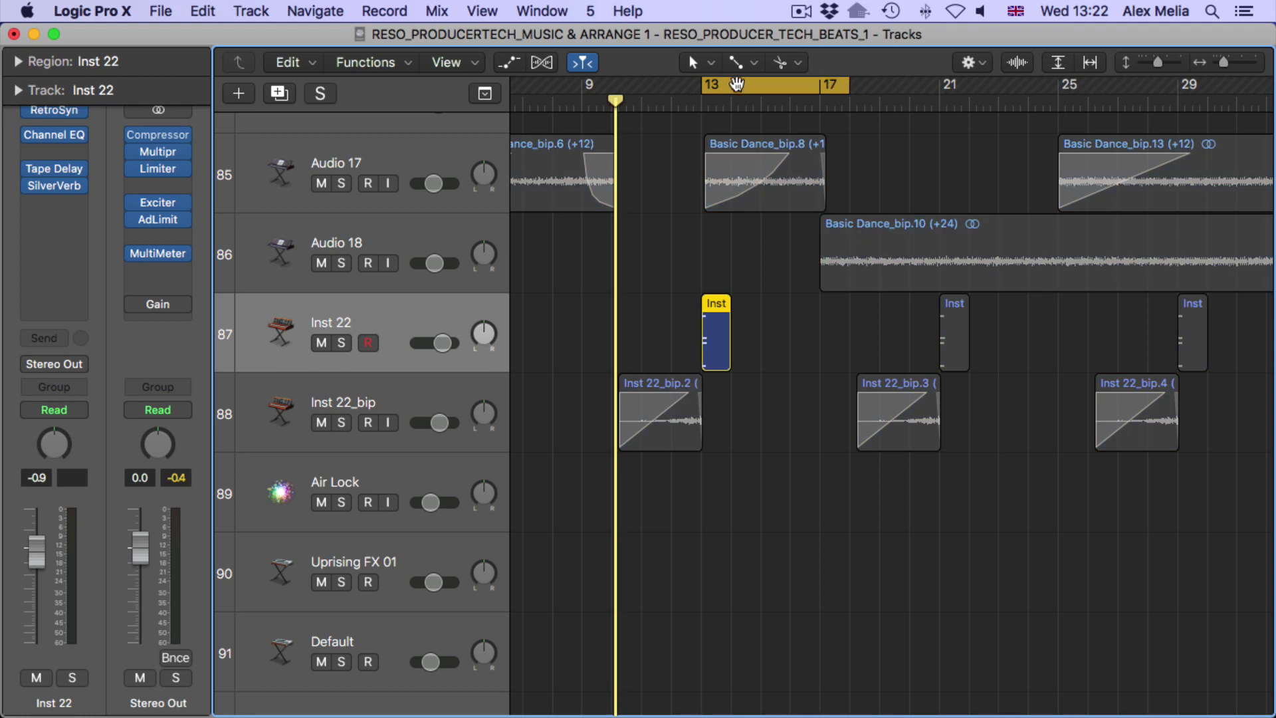
Play the arrangement from about bar 10 and set the cycle range to bars 9 to 17
key(space)
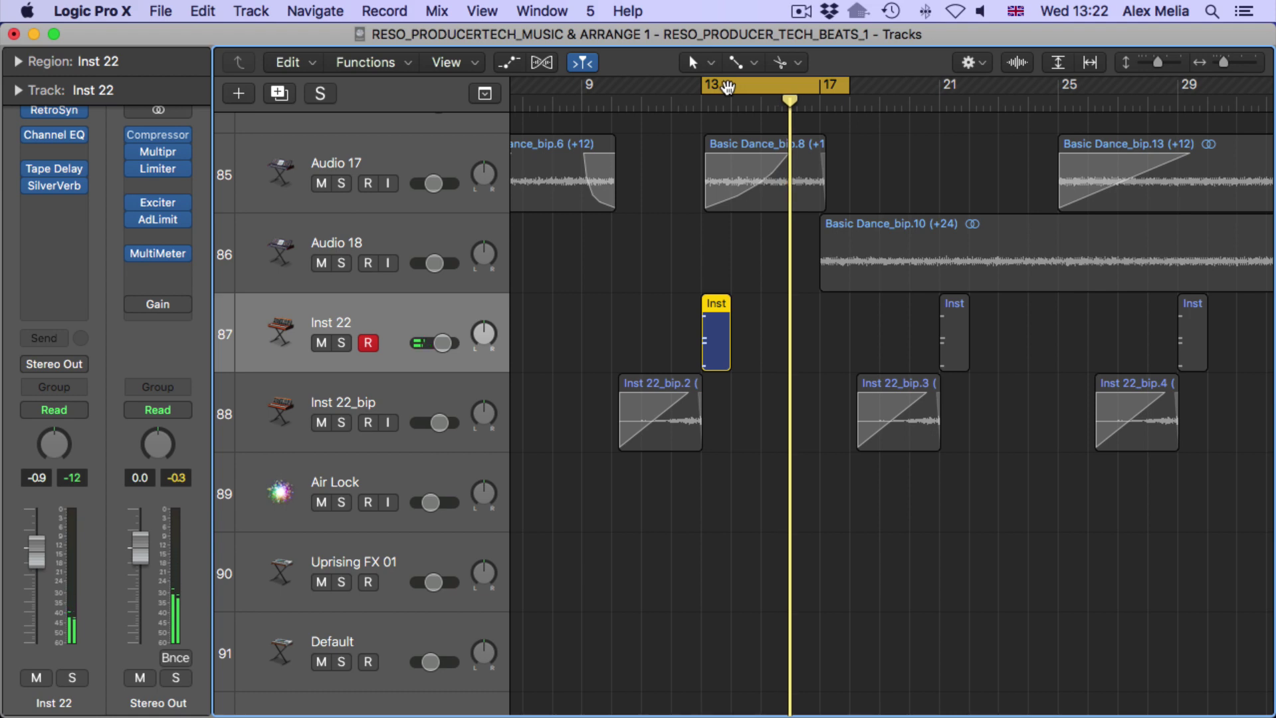
drag(629, 83, 818, 89)
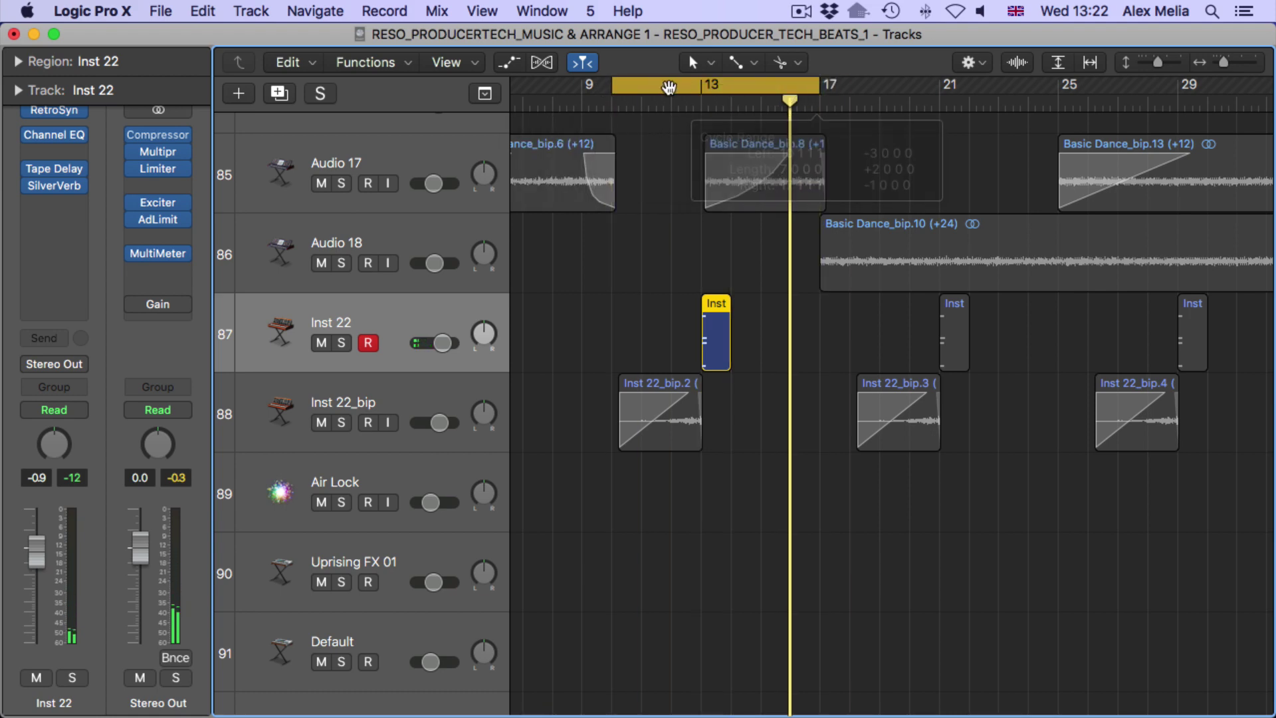
drag(589, 86, 583, 86)
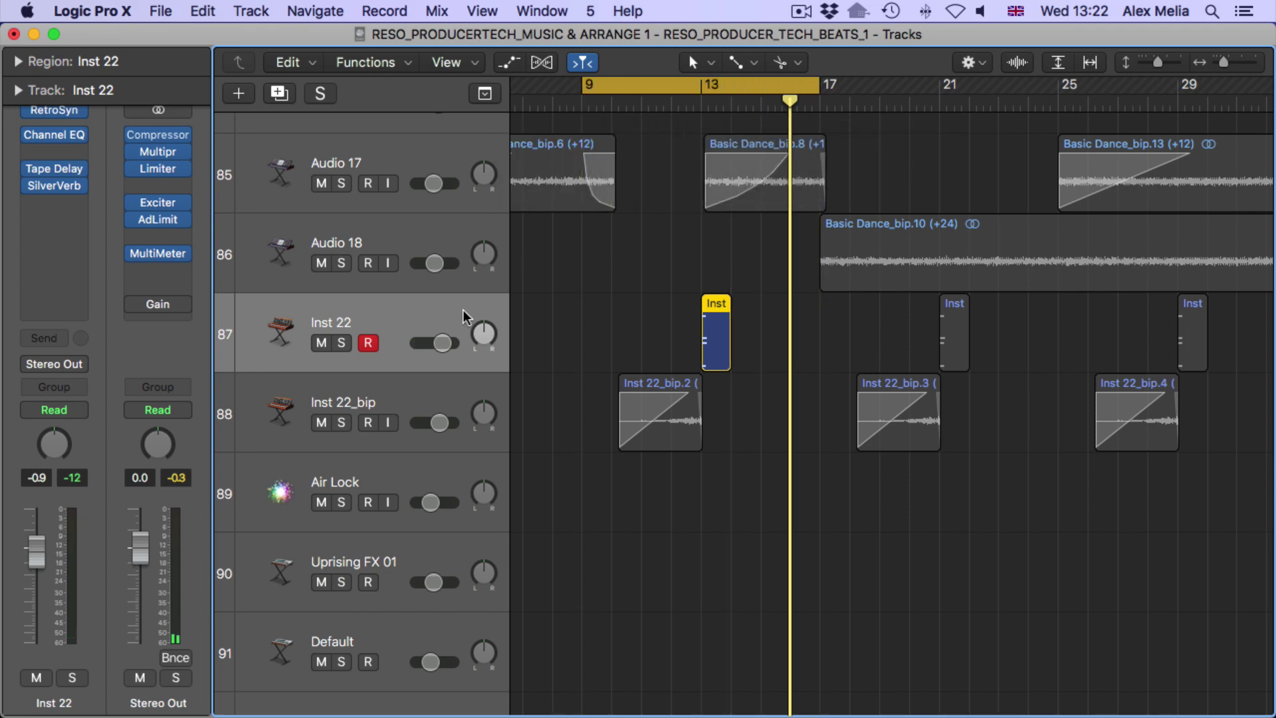
Create a software instrument track below Inst 22 and open Inst 22's Retro Synth beside the tracks as a reference
key(alt+super+n)
key(Return)
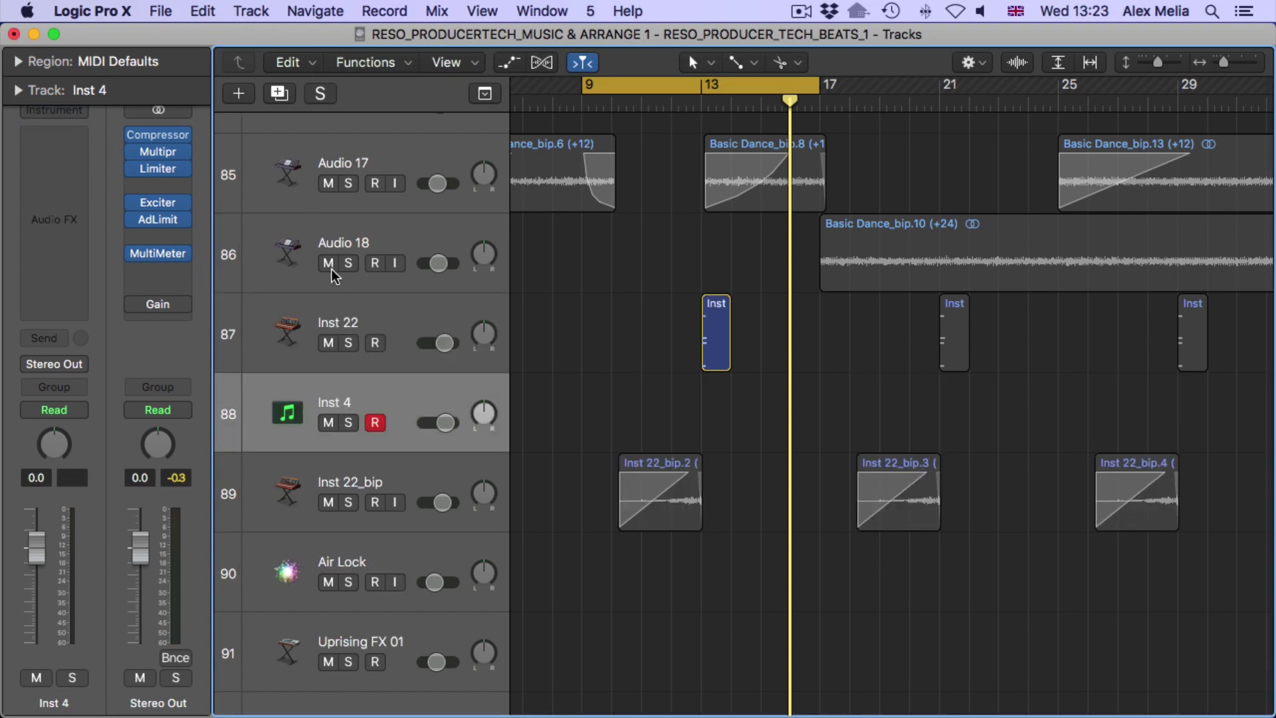
key(Up)
click(50, 110)
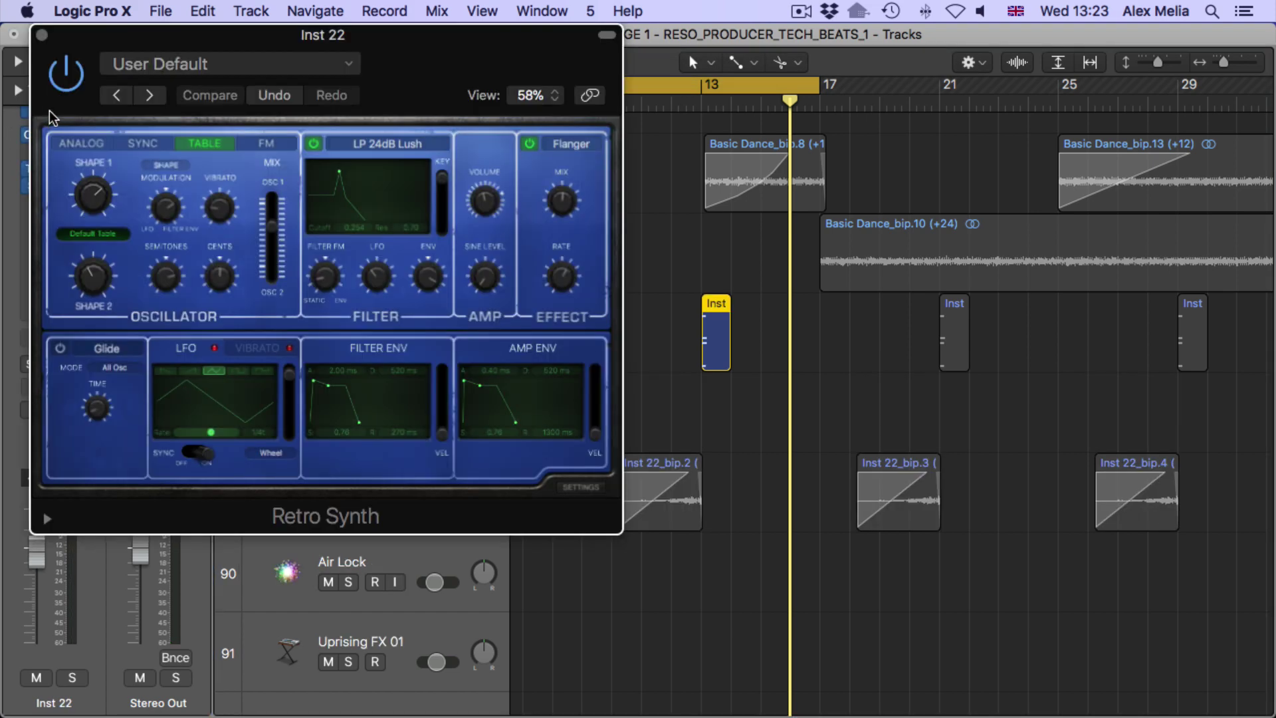
drag(233, 34, 891, 34)
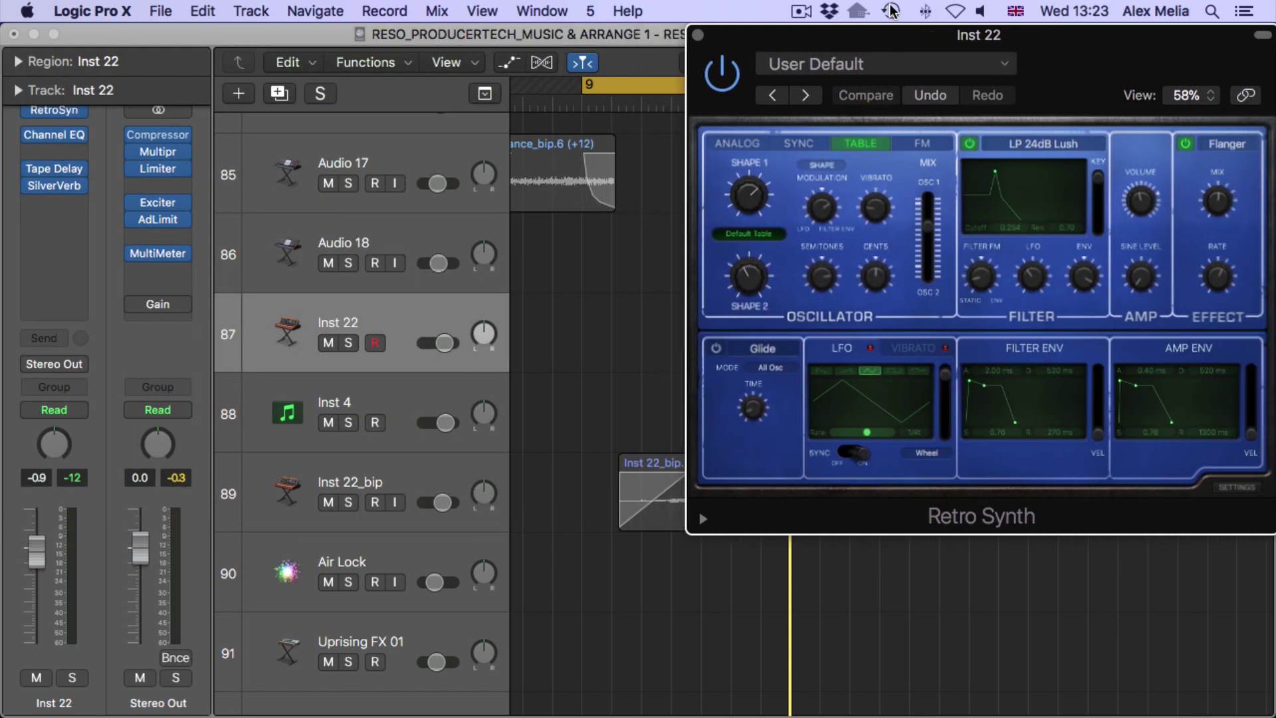
Load Retro Synth on the new Inst 4 track and switch its oscillator to Table mode
key(Down)
click(53, 110)
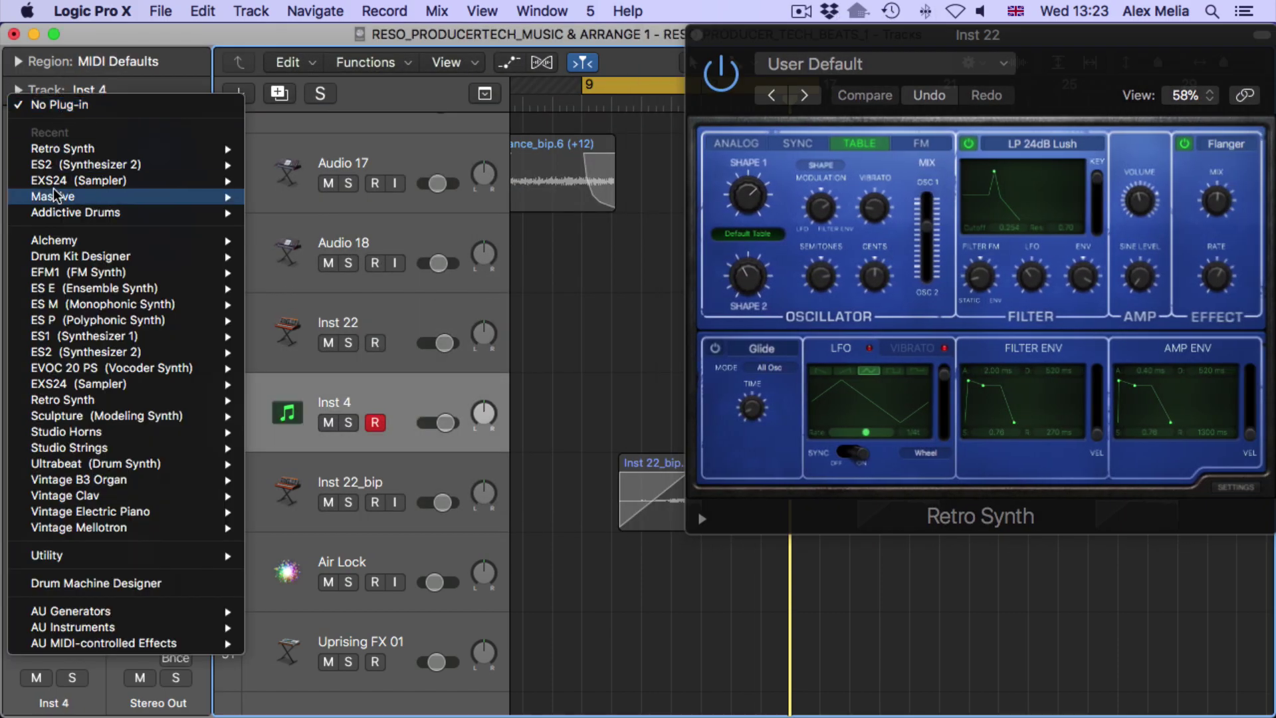
mouse_move(172, 159)
click(256, 149)
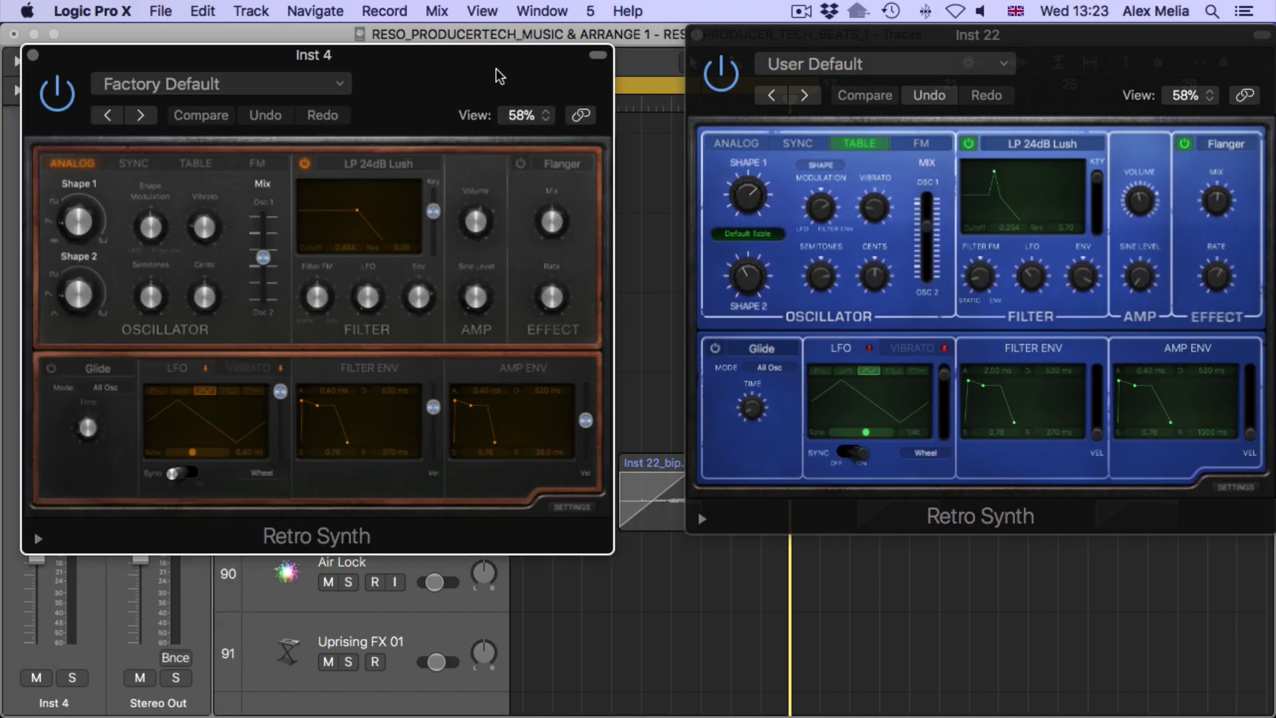
drag(487, 67, 513, 49)
click(216, 142)
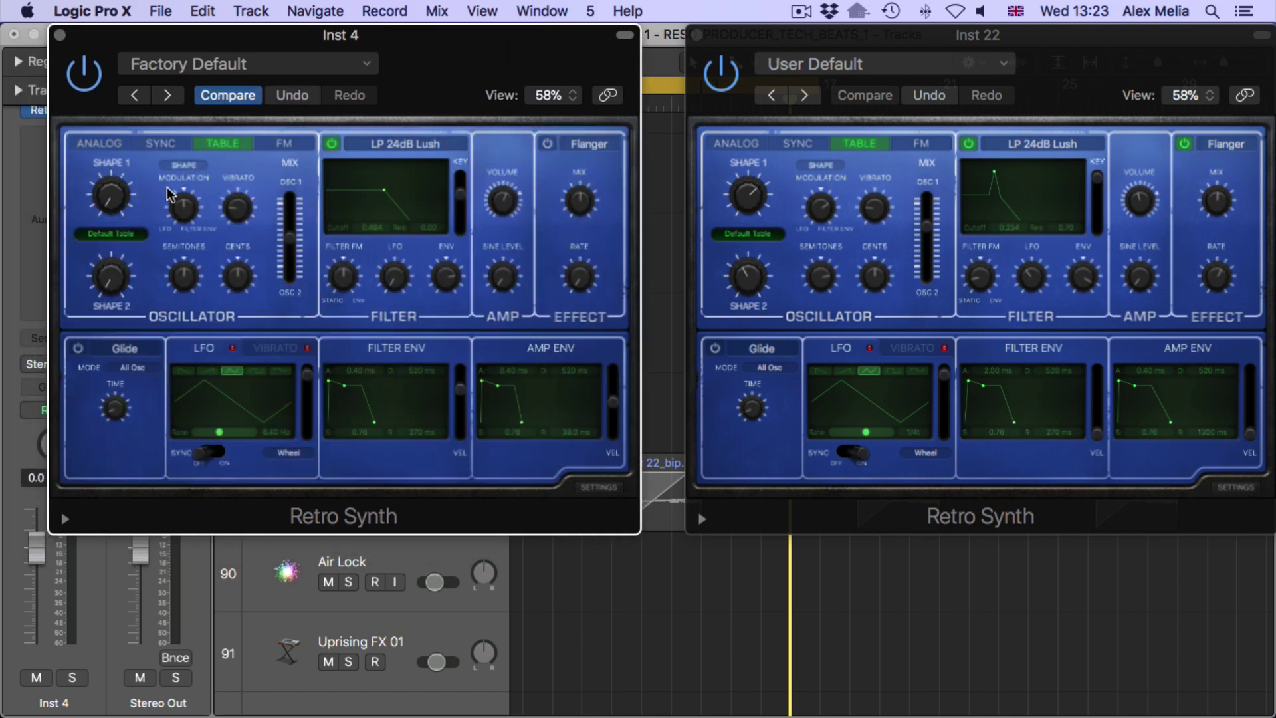
Set the oscillator's Shape 1 to 0.668 and Shape 2 to 0.433, adjust the semitones, and shift the mix towards Osc 1
mouse_move(114, 208)
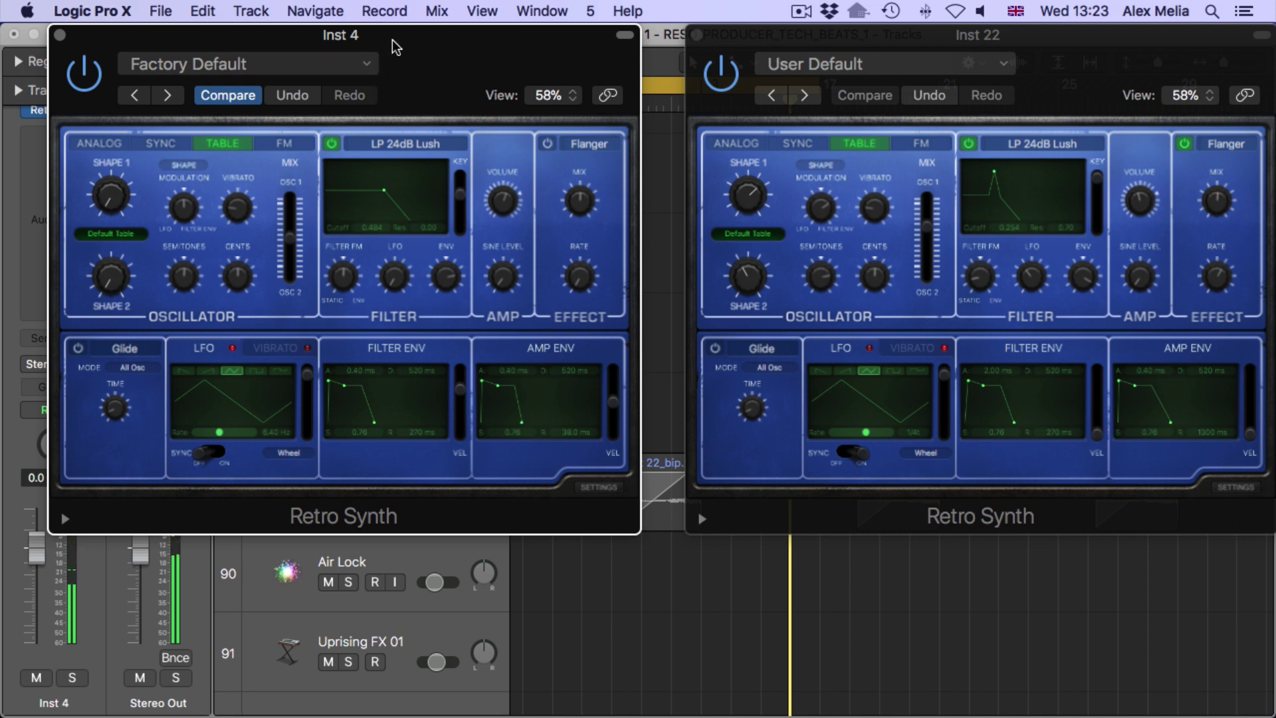
drag(390, 39, 394, 39)
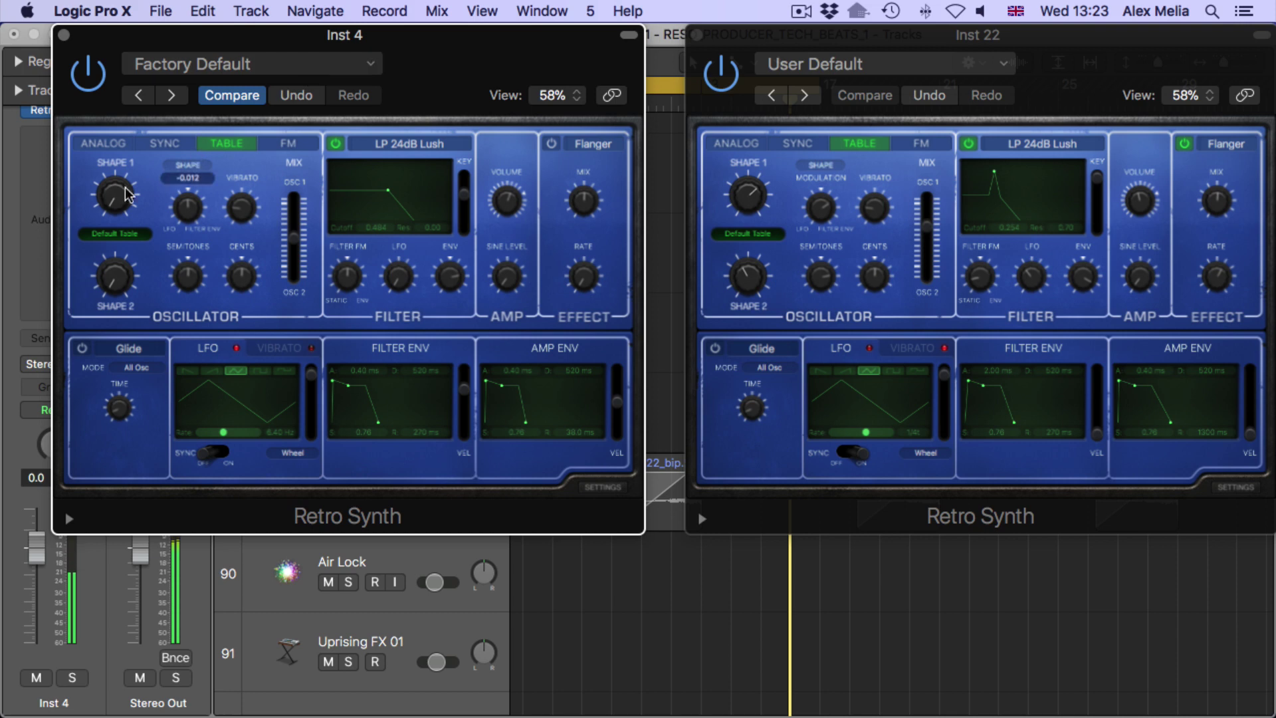
drag(121, 203, 121, 199)
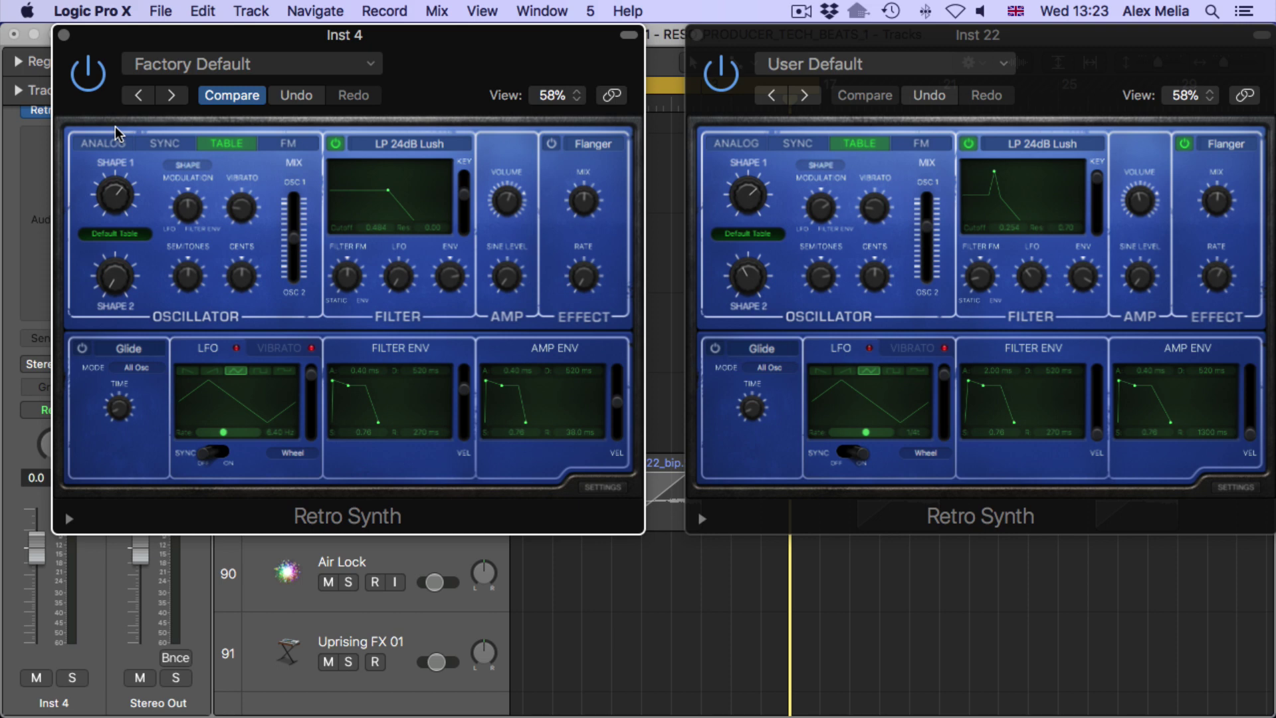
click(117, 194)
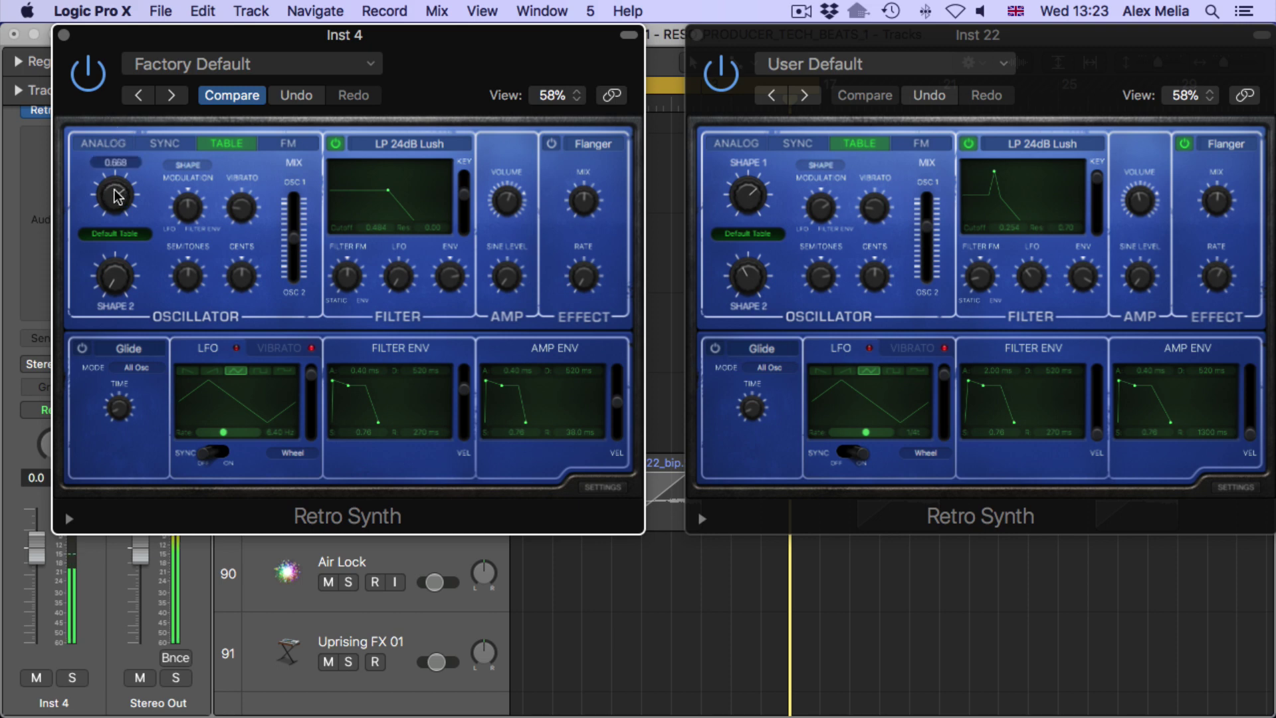
drag(114, 279, 112, 269)
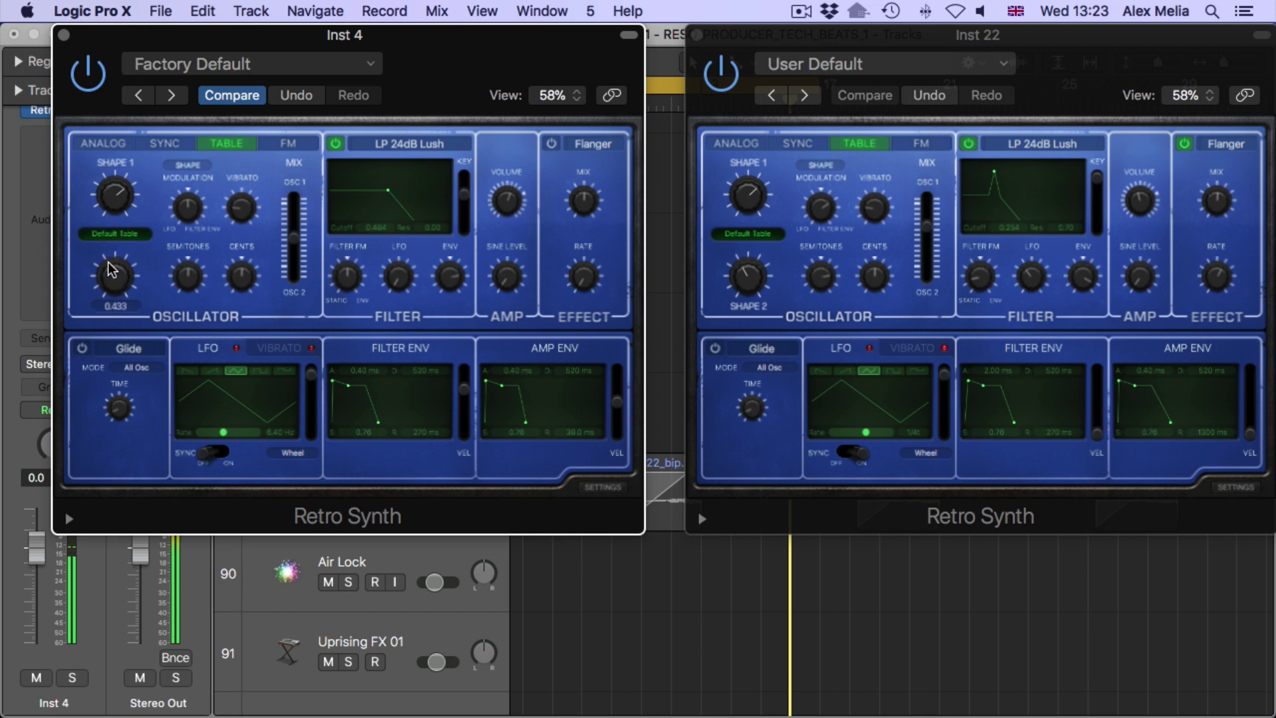
click(178, 272)
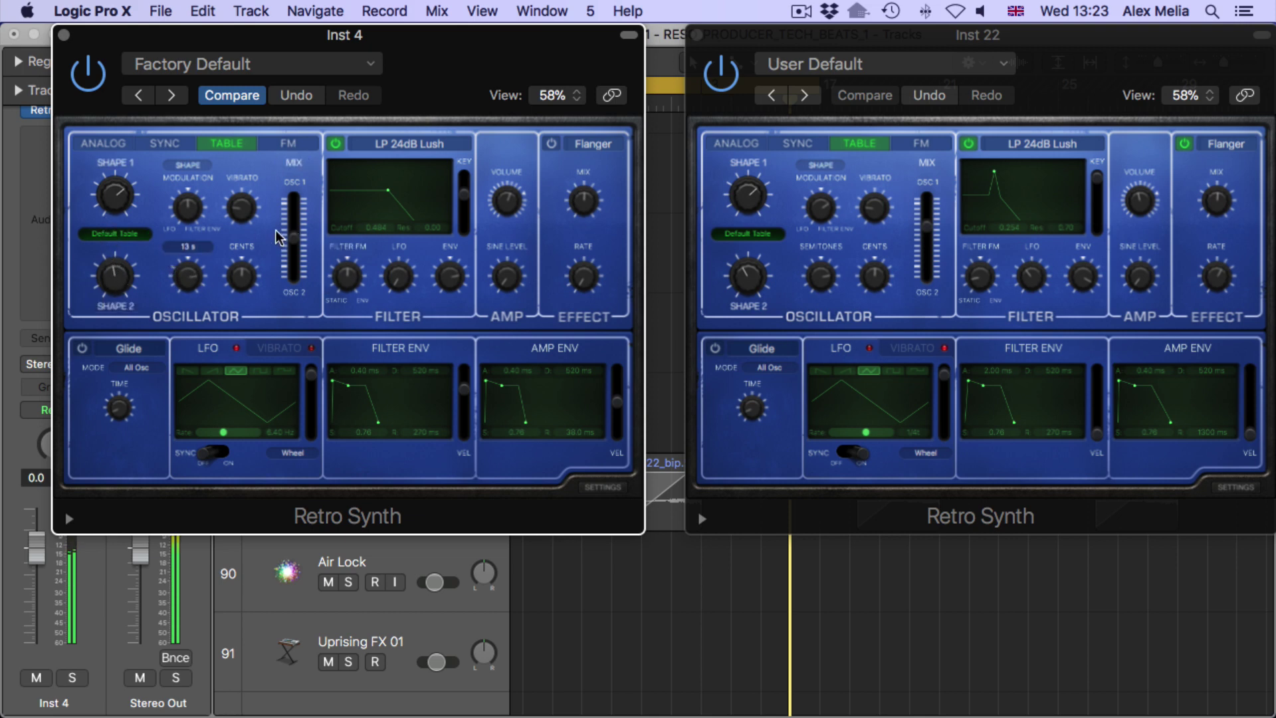
drag(278, 237, 271, 219)
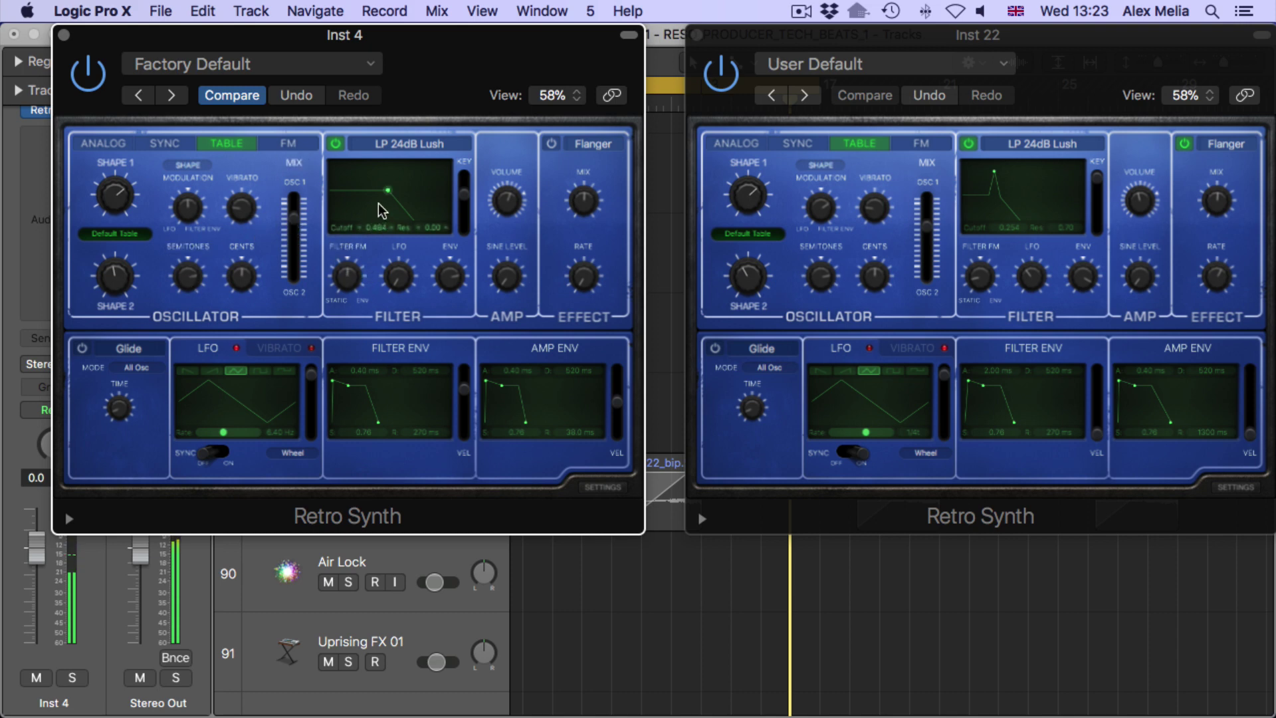
Set the filter cutoff to 0.252, resonance to 0.67 and key tracking to maximum, and enable the Flanger with a faster rate
mouse_move(370, 193)
mouse_down()
mouse_move(385, 184)
mouse_move(361, 173)
mouse_up()
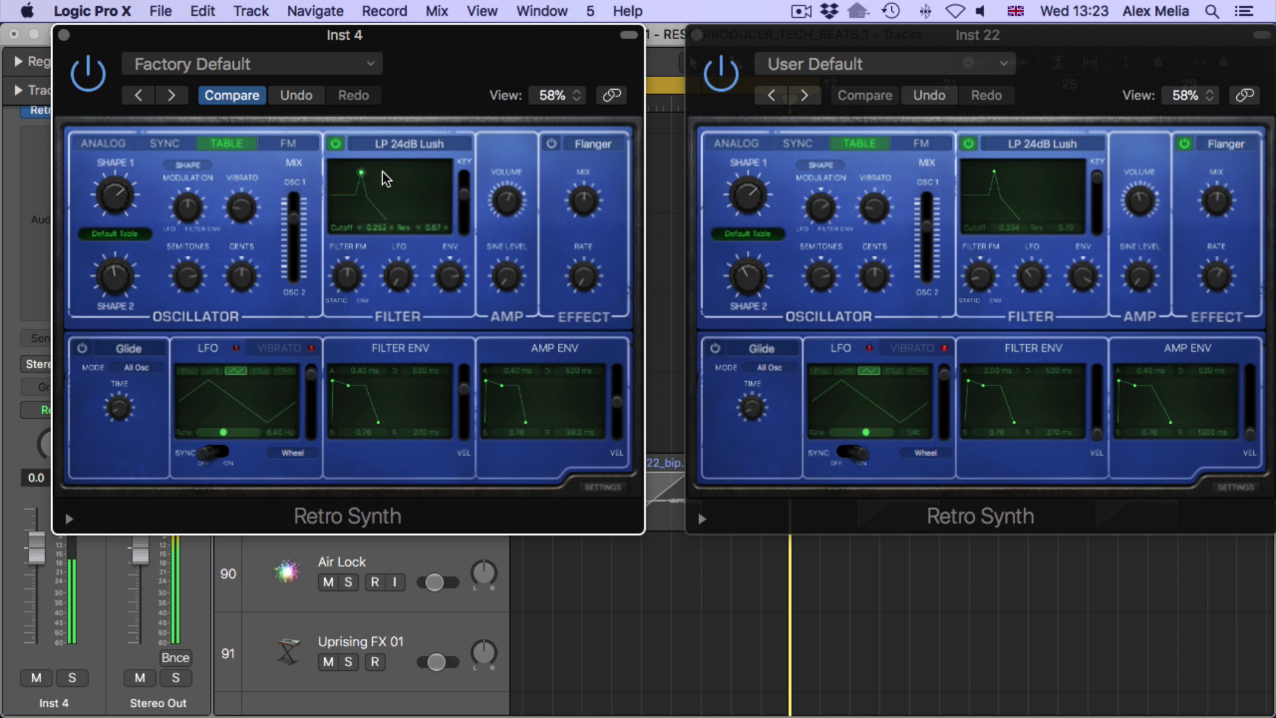
drag(464, 193, 467, 163)
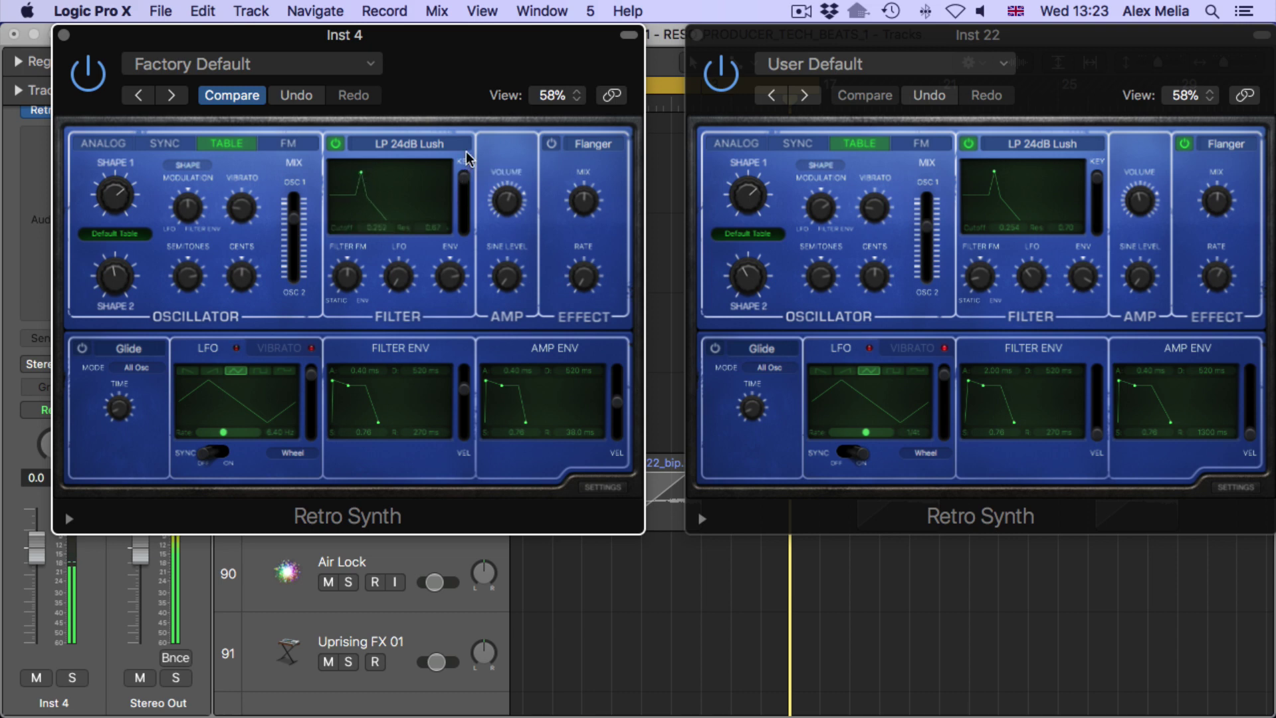
click(551, 144)
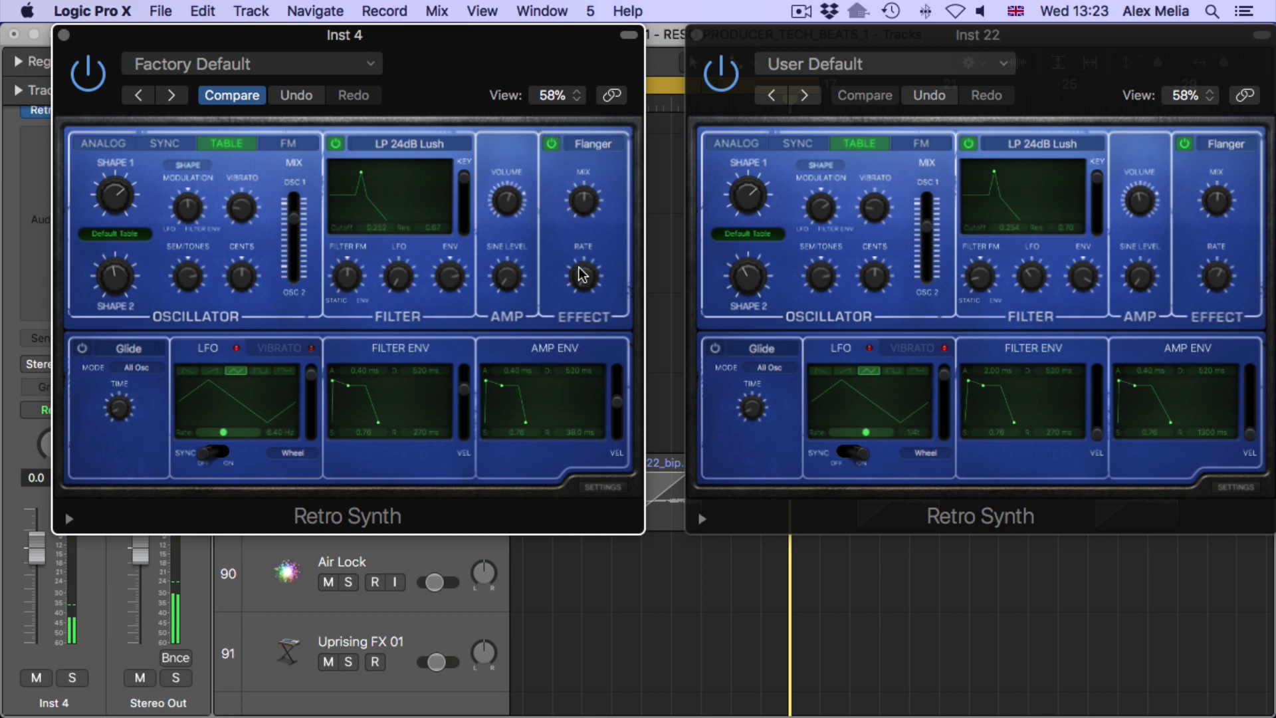
drag(583, 274, 573, 222)
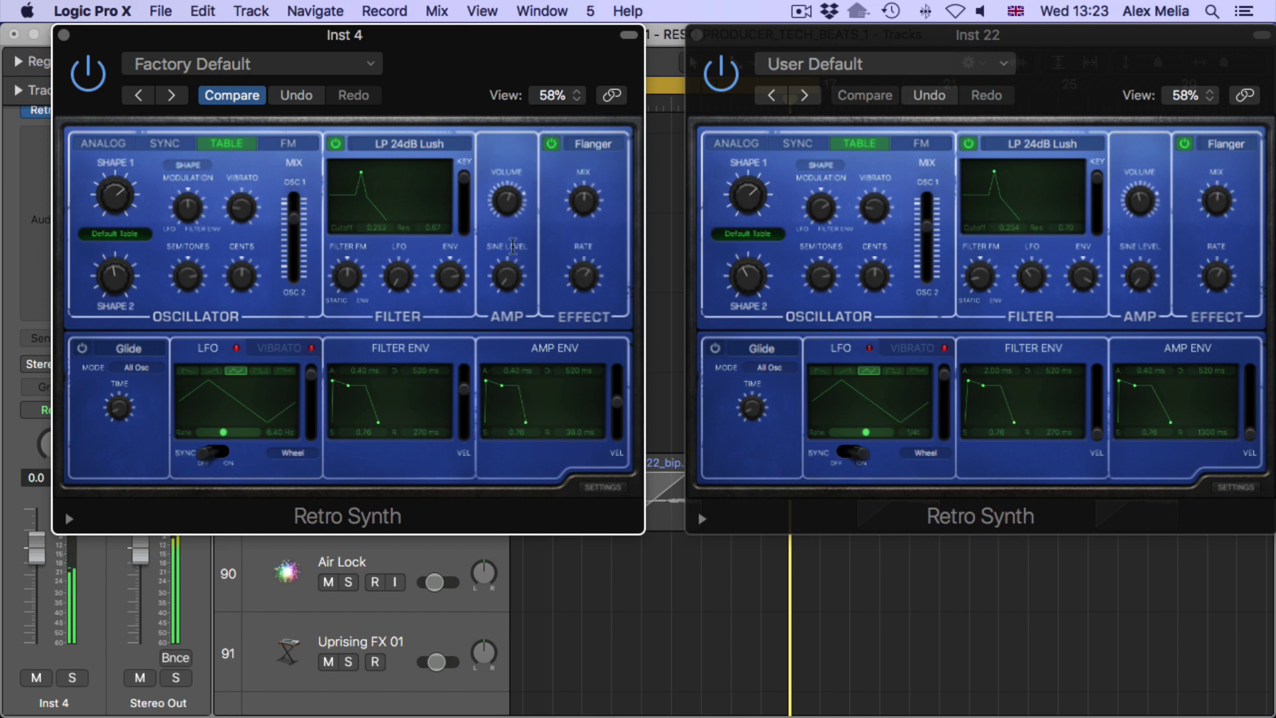
Match Inst 22's modulation by adjusting the filter's LFO amount, syncing the LFO to tempo and lengthening the amp envelope release
mouse_move(502, 223)
mouse_move(447, 268)
mouse_move(343, 309)
mouse_move(394, 266)
drag(392, 259, 391, 246)
click(194, 456)
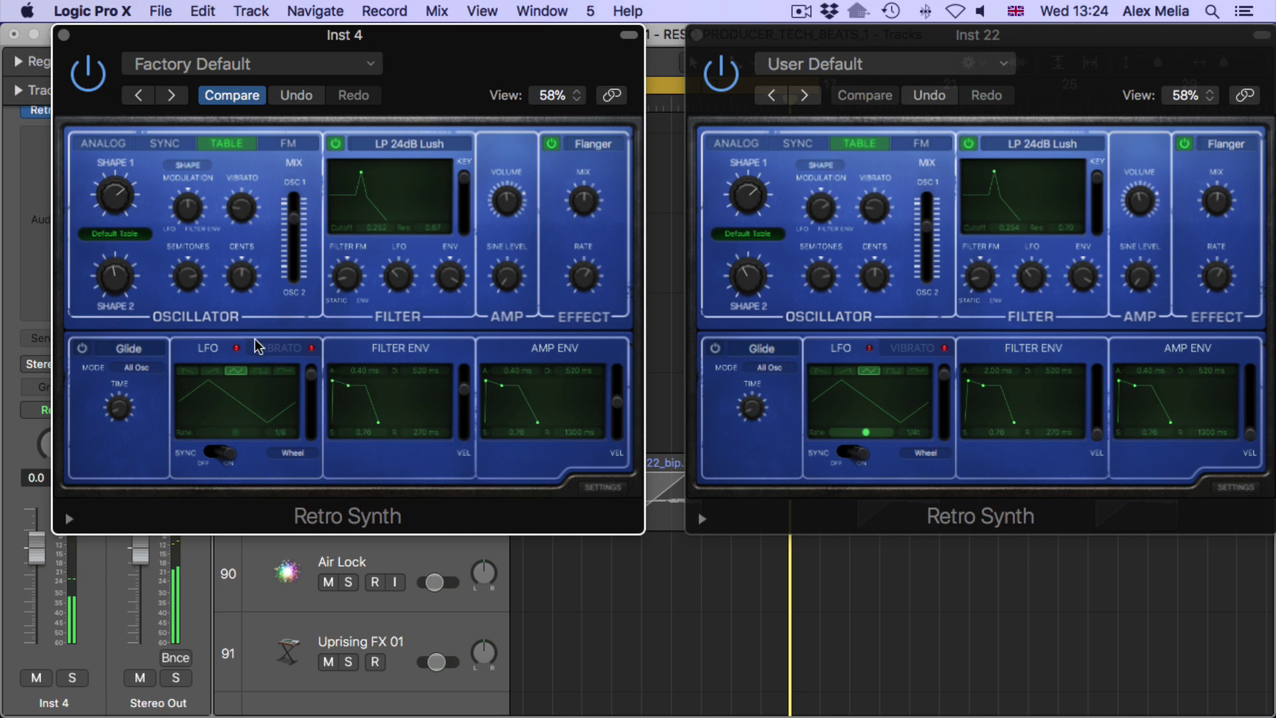
mouse_move(174, 241)
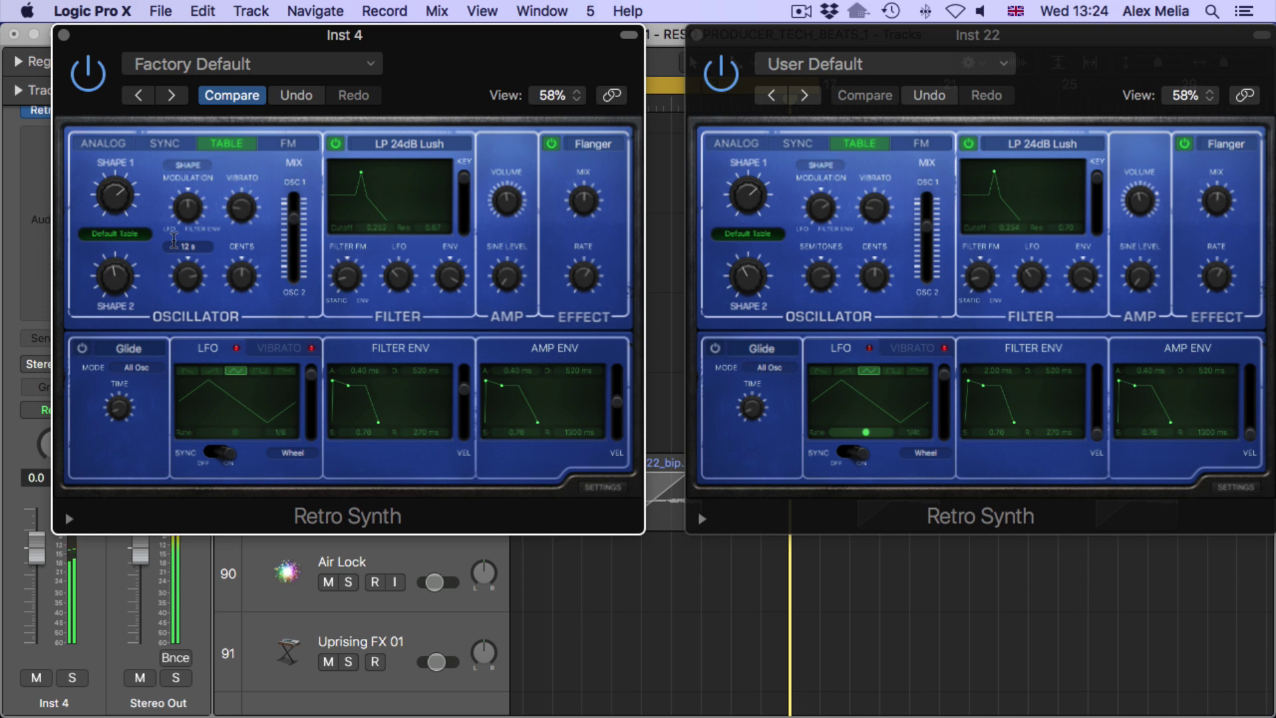
Close the synth windows, open the Channel EQ on Inst 22, and bypass that track's three audio effects
click(628, 34)
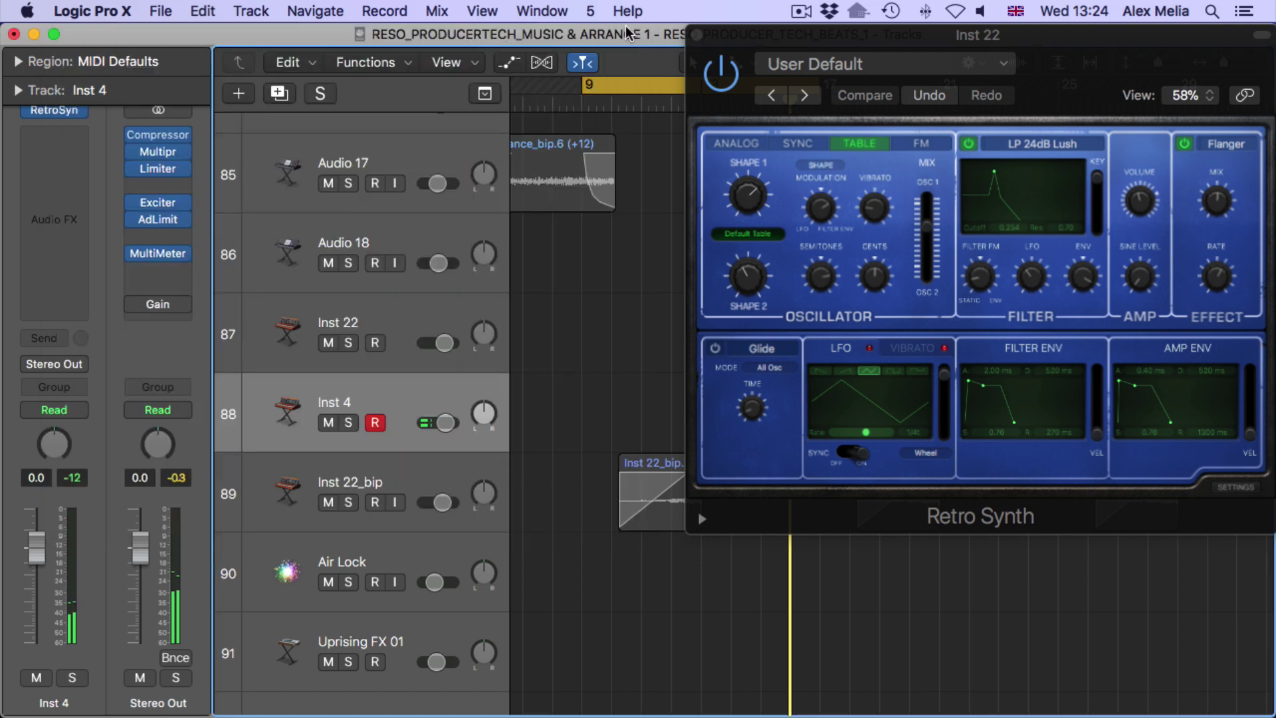
key(v)
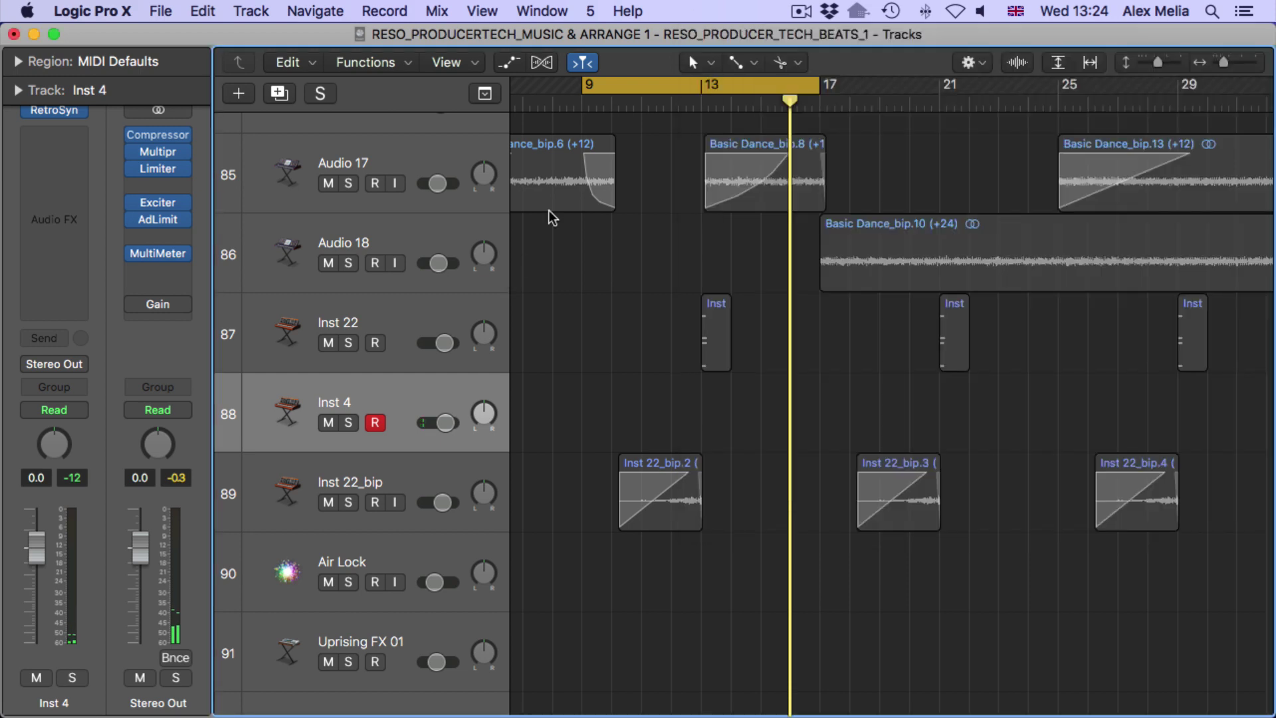
click(402, 332)
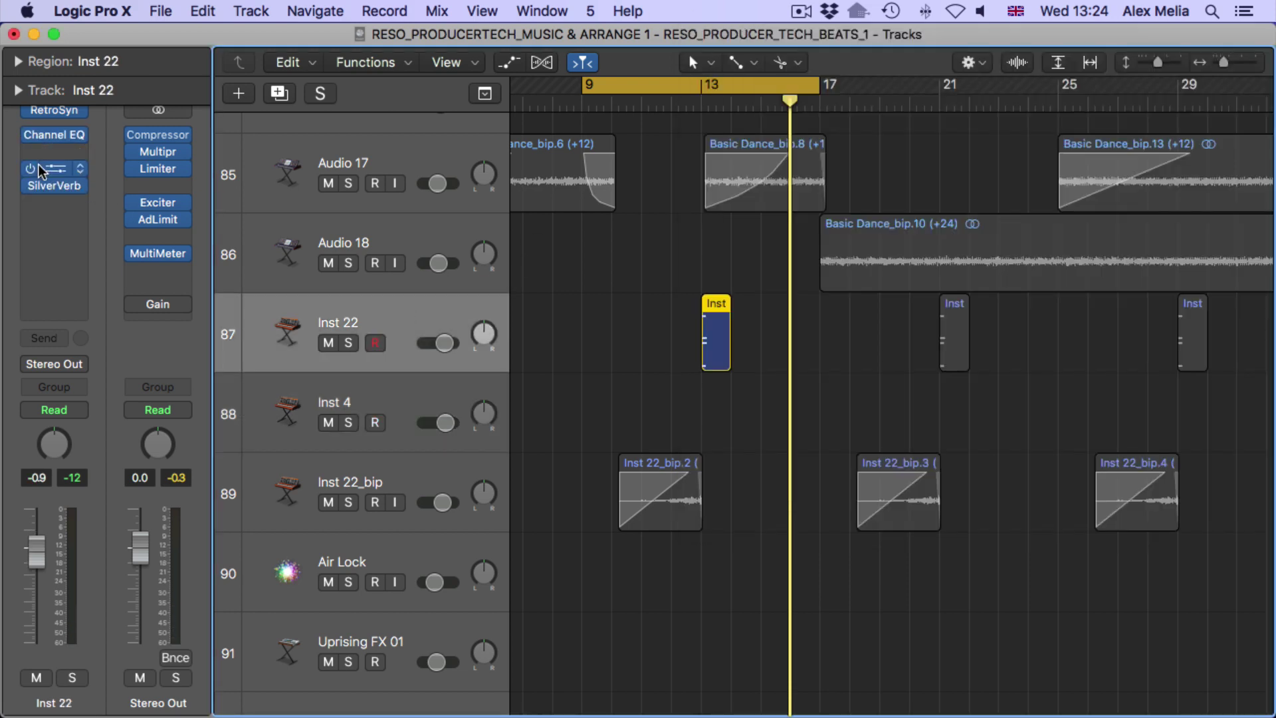
click(54, 136)
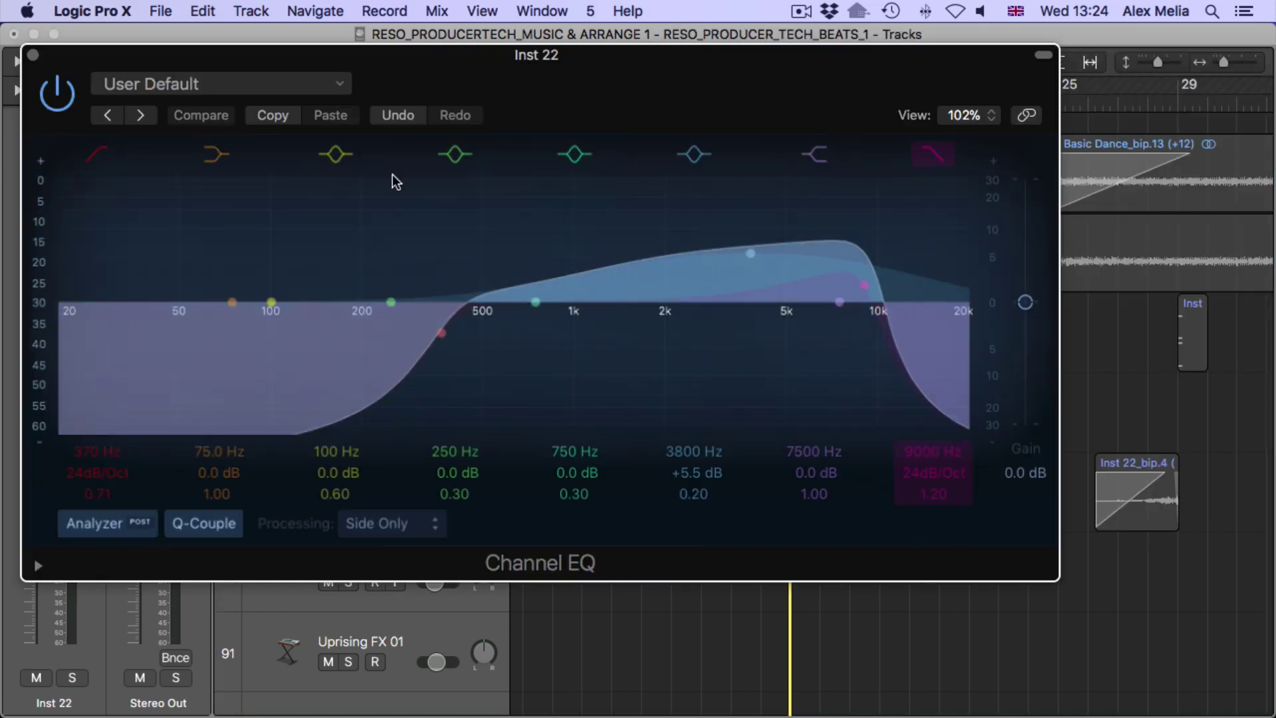
drag(193, 60, 775, 418)
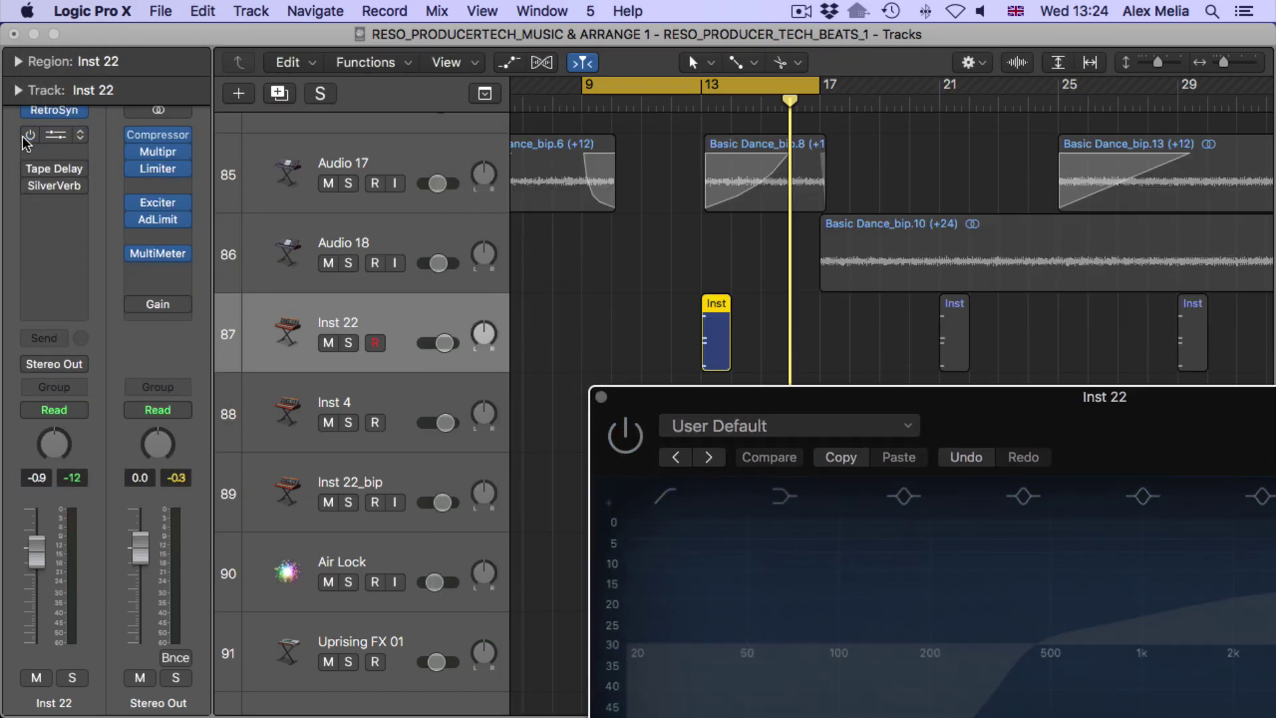
Loop bars 13 to 16, play the Inst 22 part, and switch its Channel EQ back on while examining the EQ curve
drag(702, 85, 804, 93)
key(space)
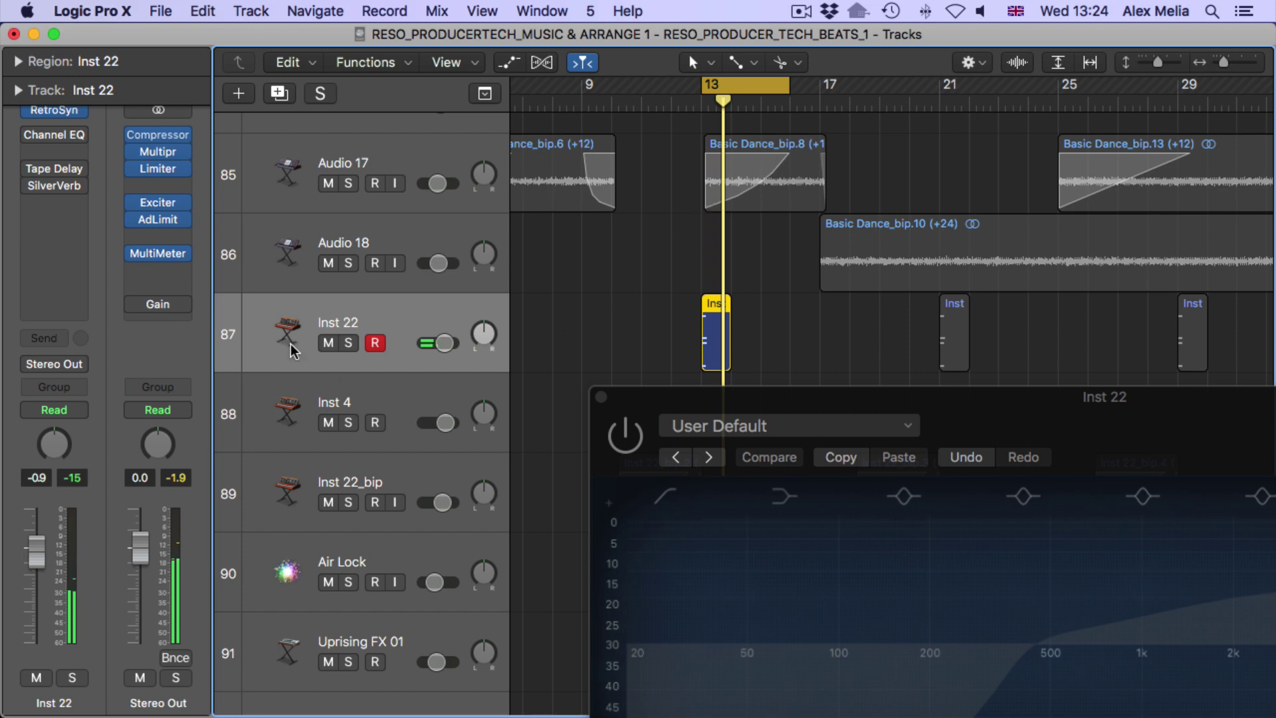
click(30, 136)
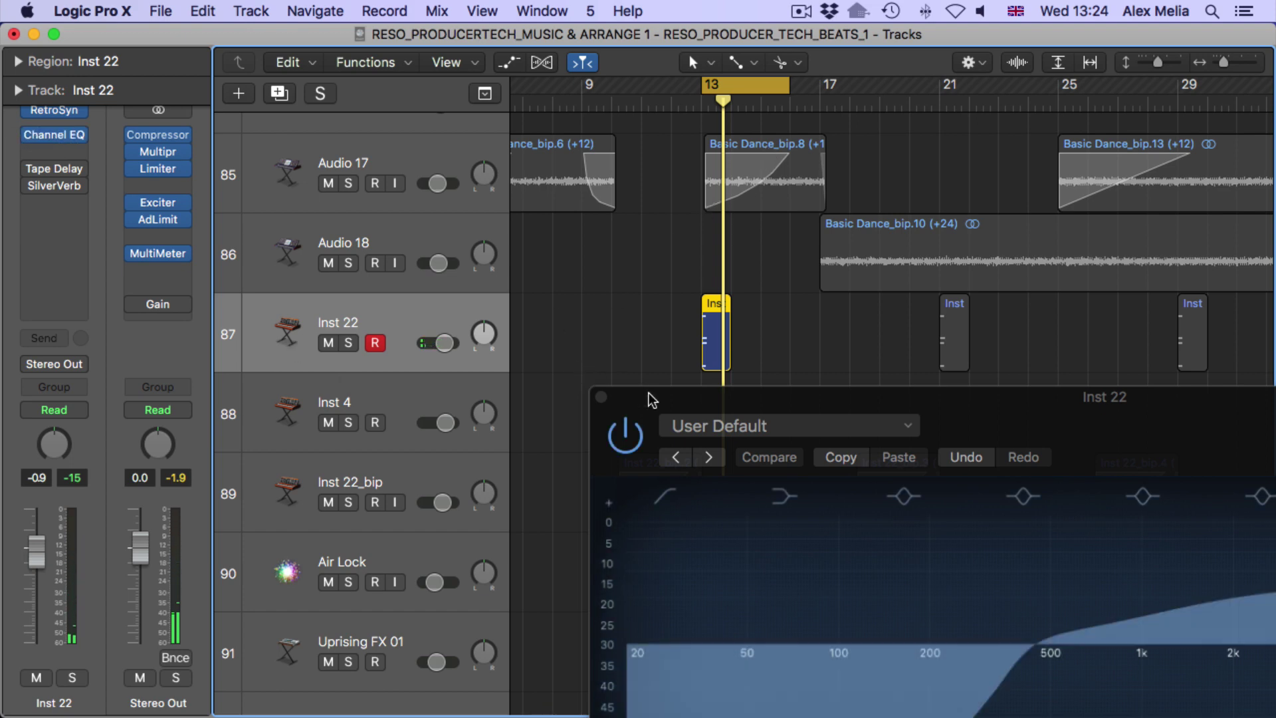
drag(652, 398, 143, 81)
mouse_move(299, 171)
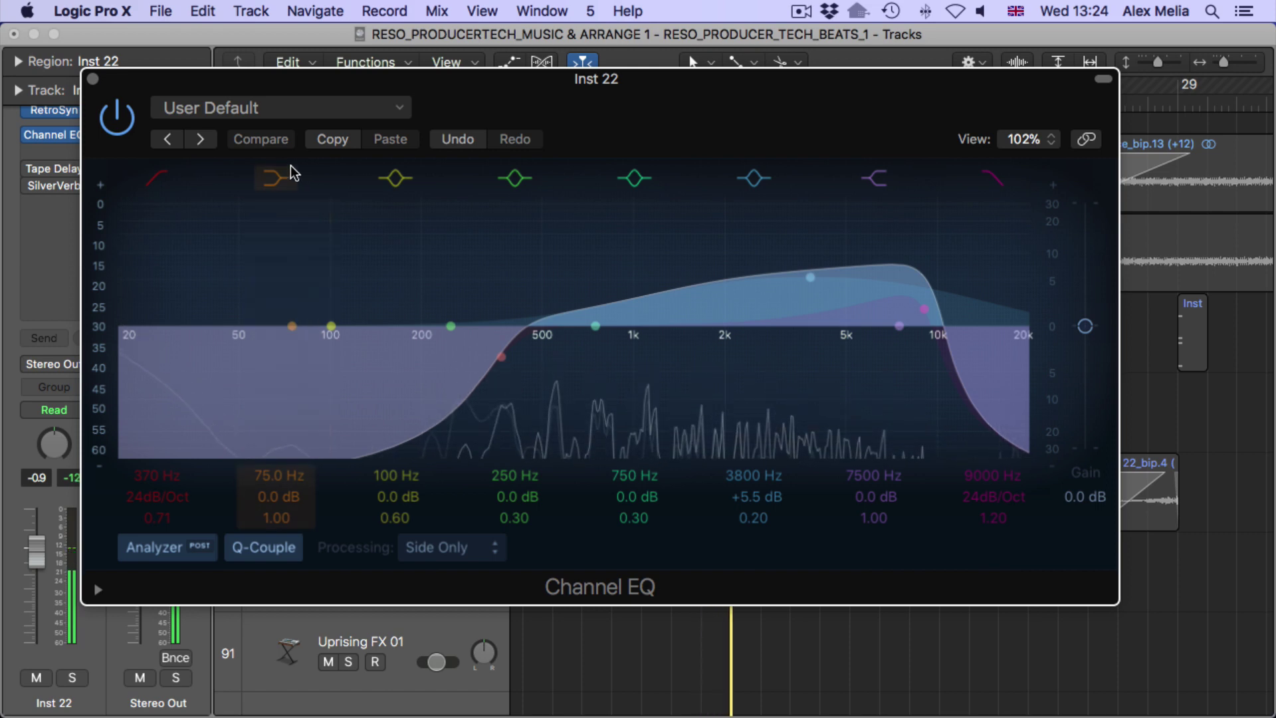
click(92, 79)
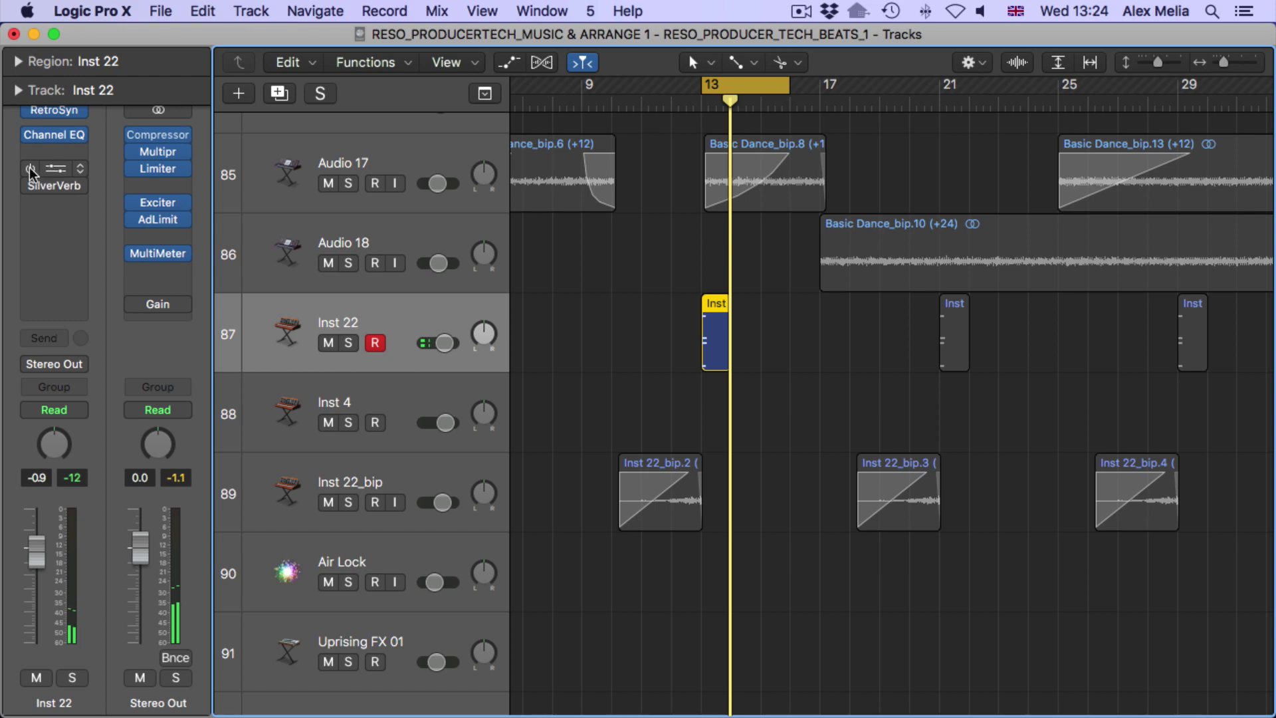
Switch Tape Delay and SilverVerb back on for Inst 22, examining each effect's settings
click(50, 169)
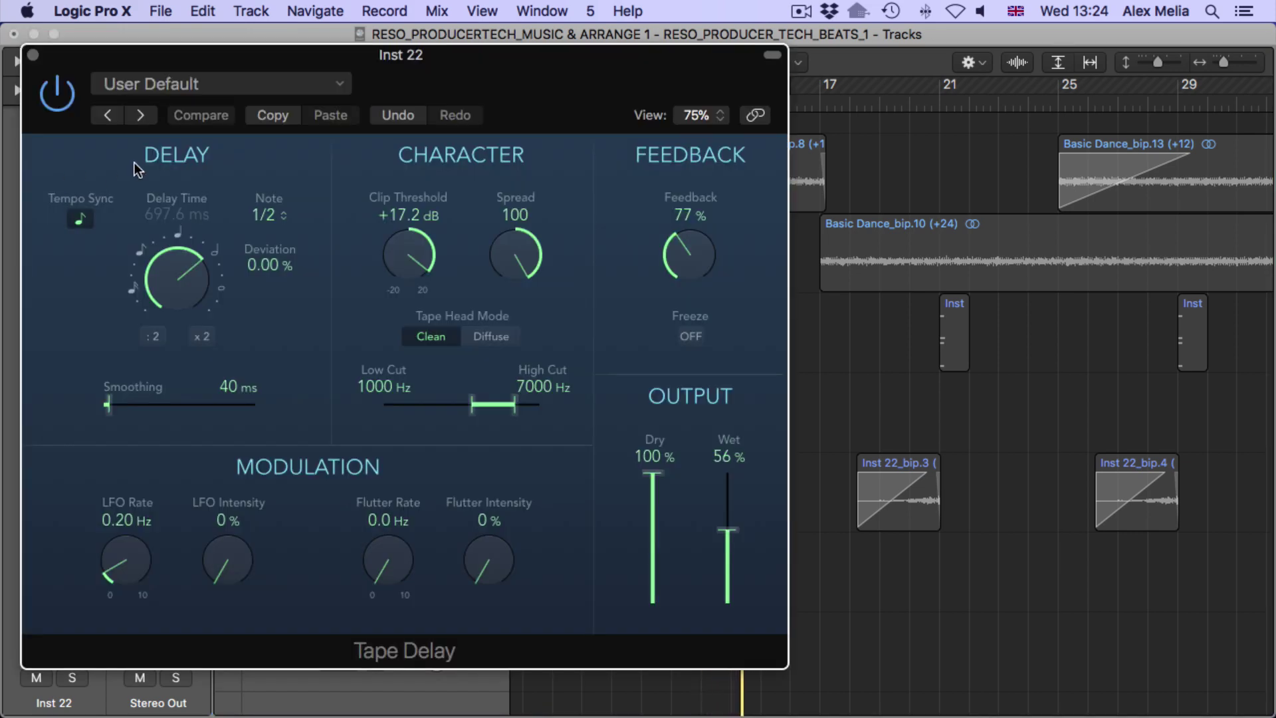
click(32, 55)
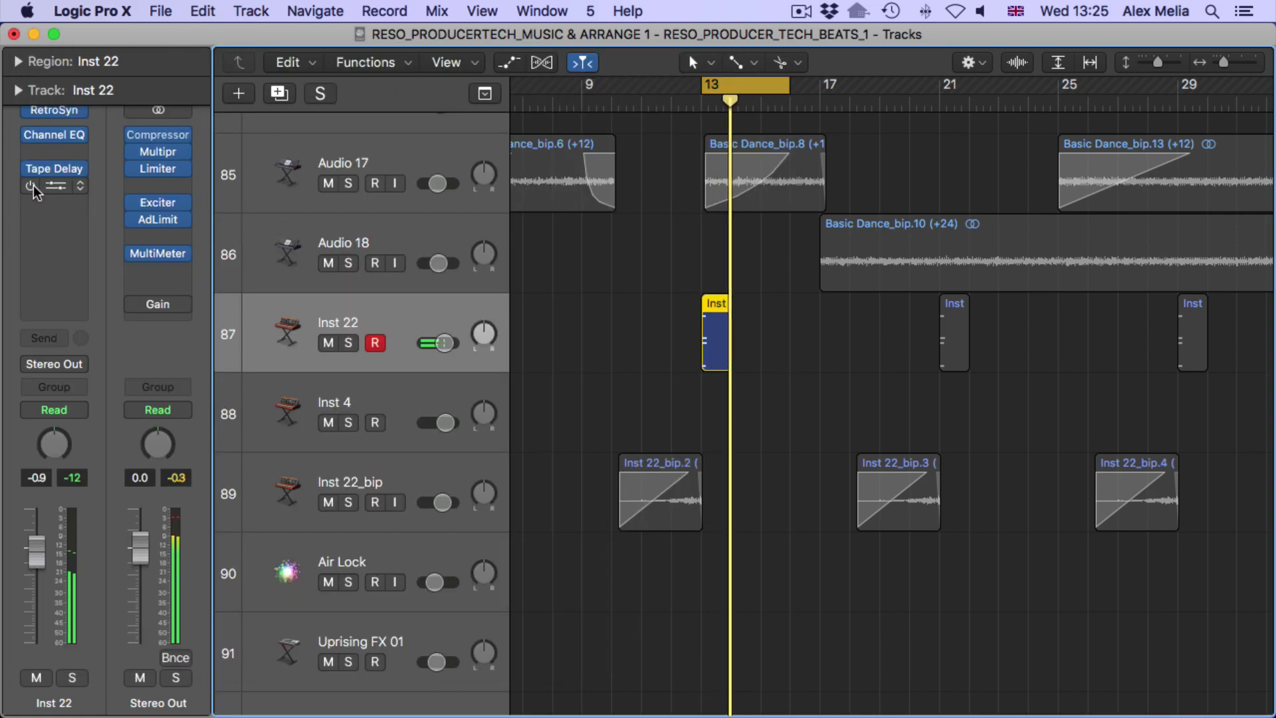
click(38, 186)
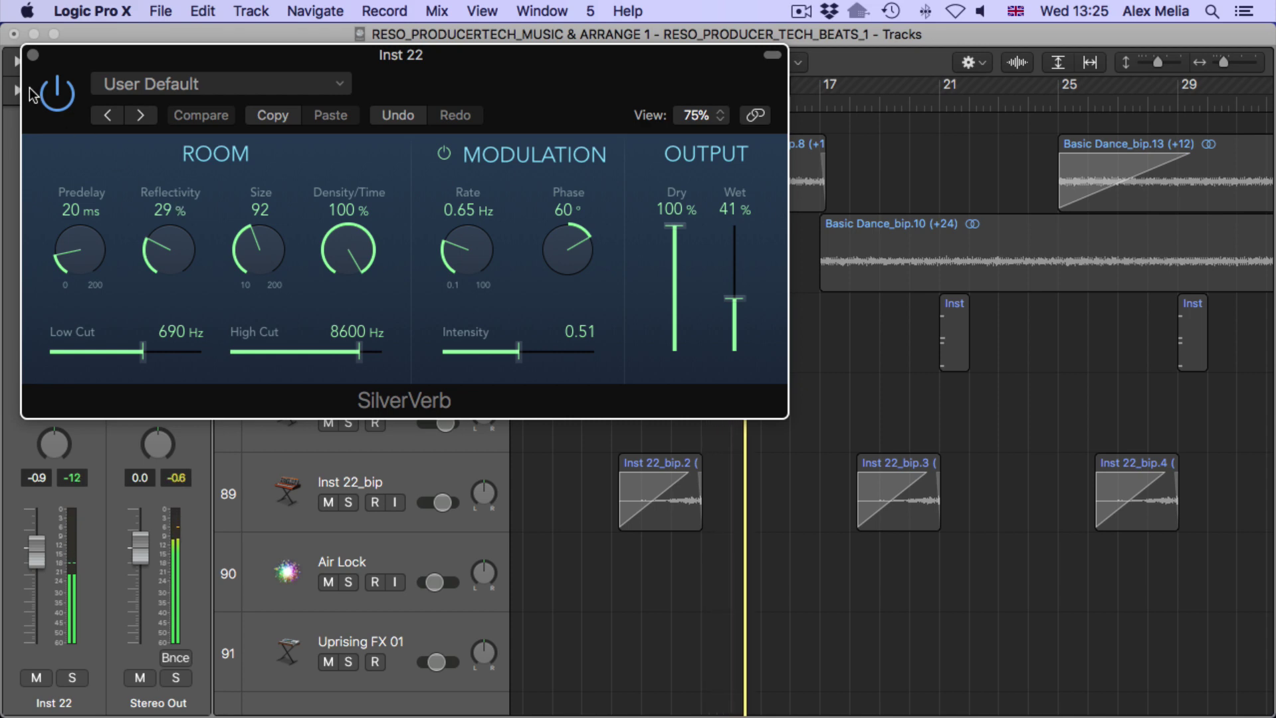
click(32, 55)
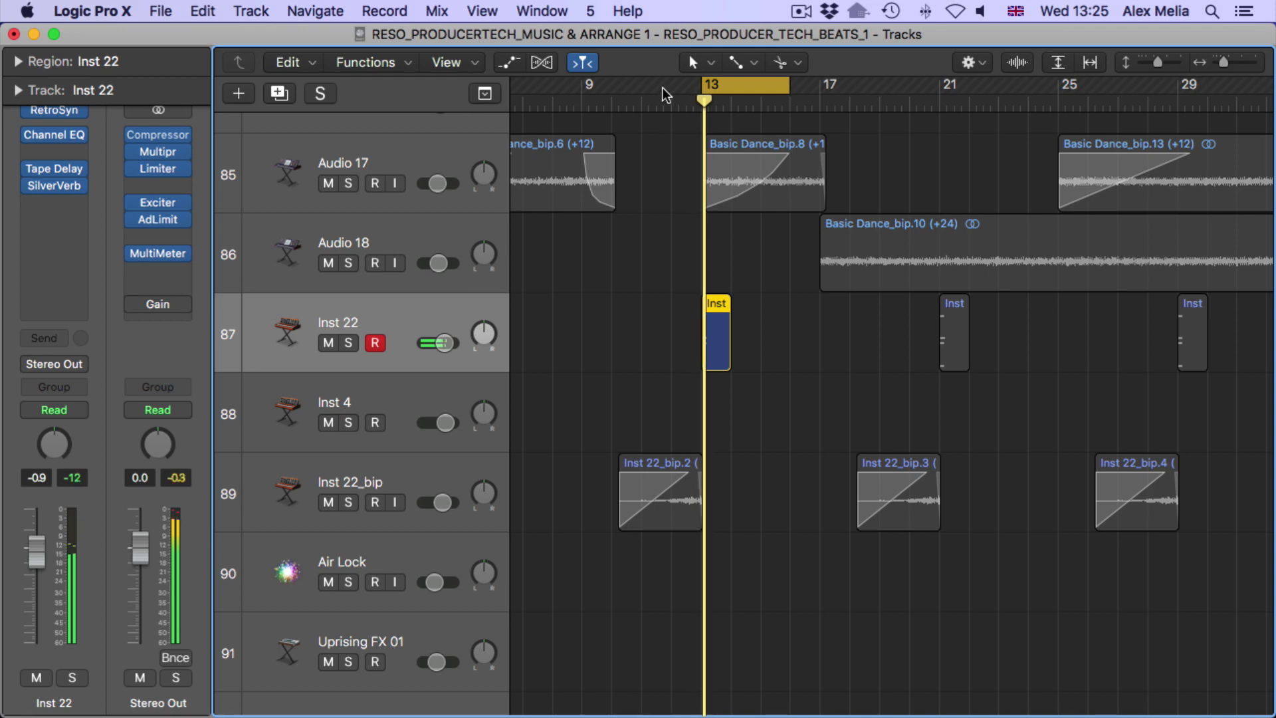
Move the loop range to start at bar 11 and audition the lowest chord note of the Inst 22 region at bar 13 in the Piano Roll
drag(664, 95, 774, 100)
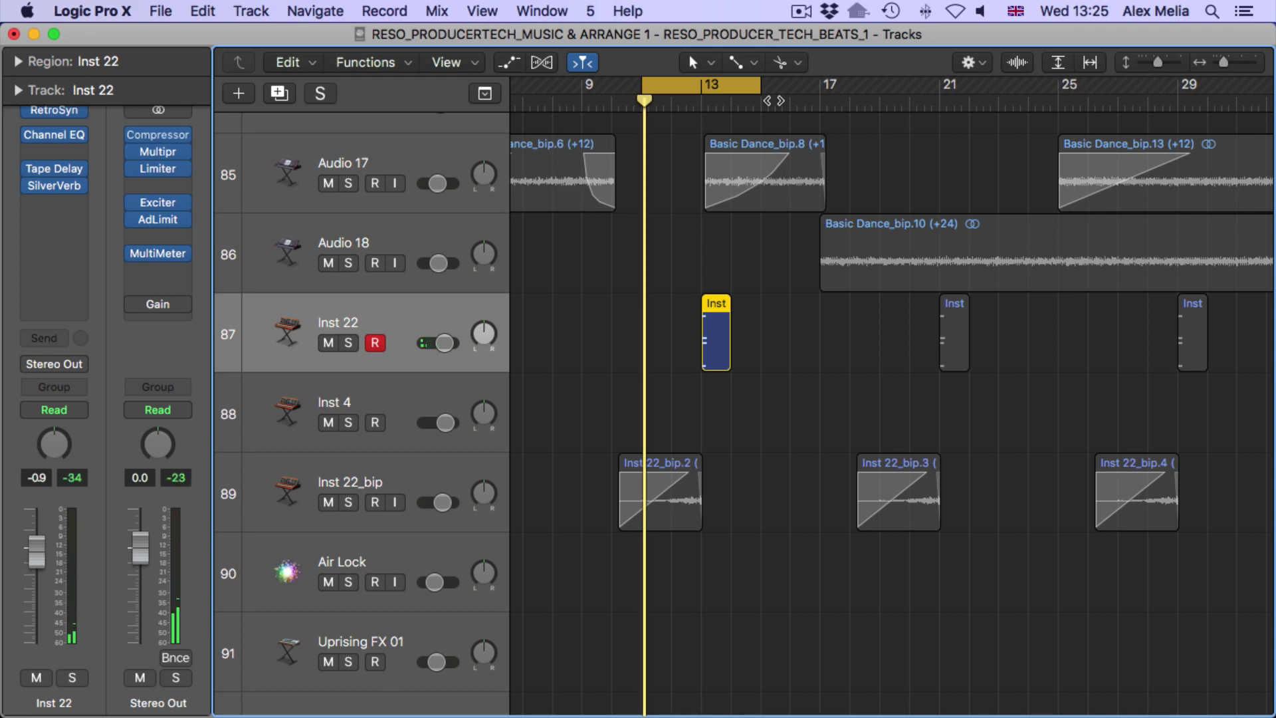
click(700, 239)
double_click(716, 307)
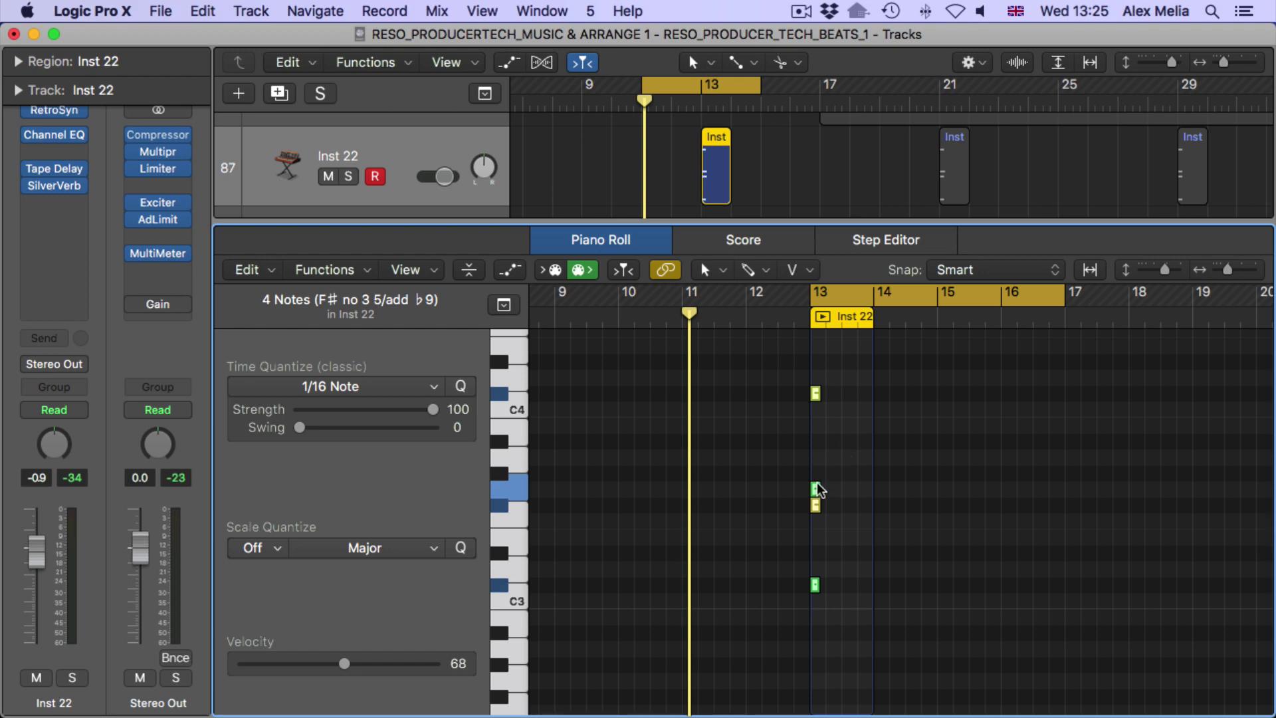
mouse_move(818, 485)
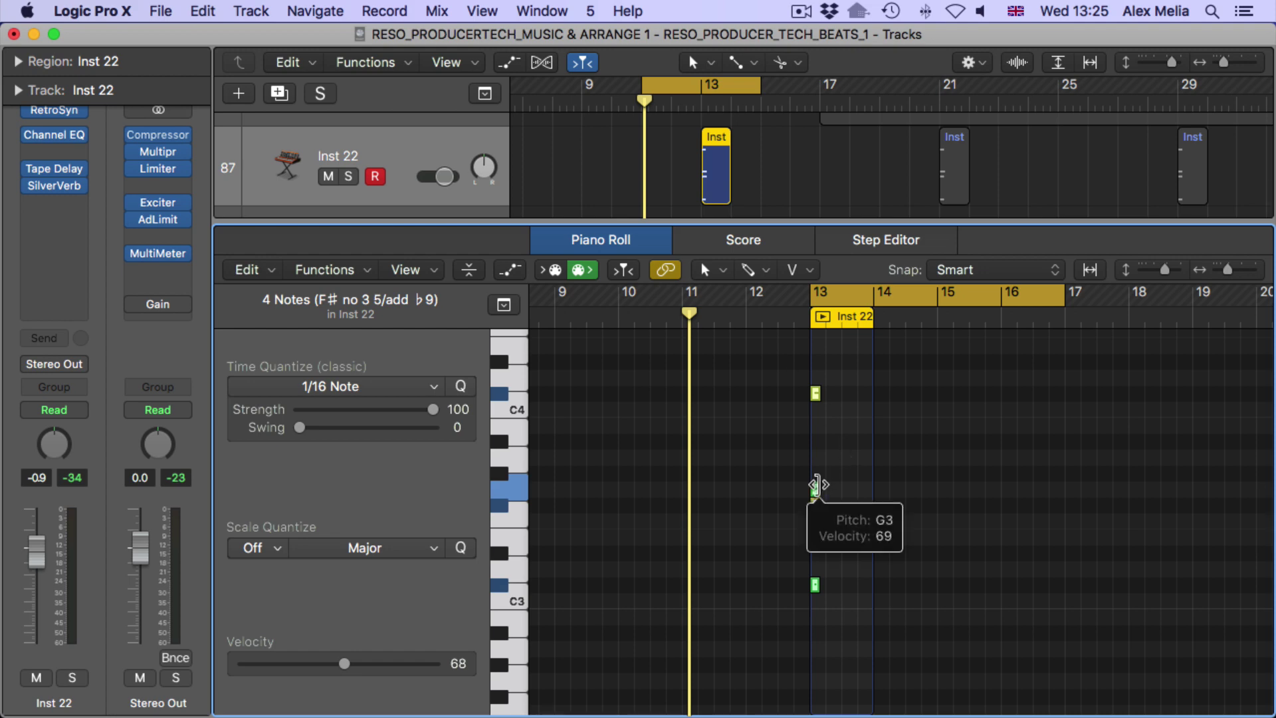
drag(776, 385, 868, 689)
click(809, 581)
click(814, 585)
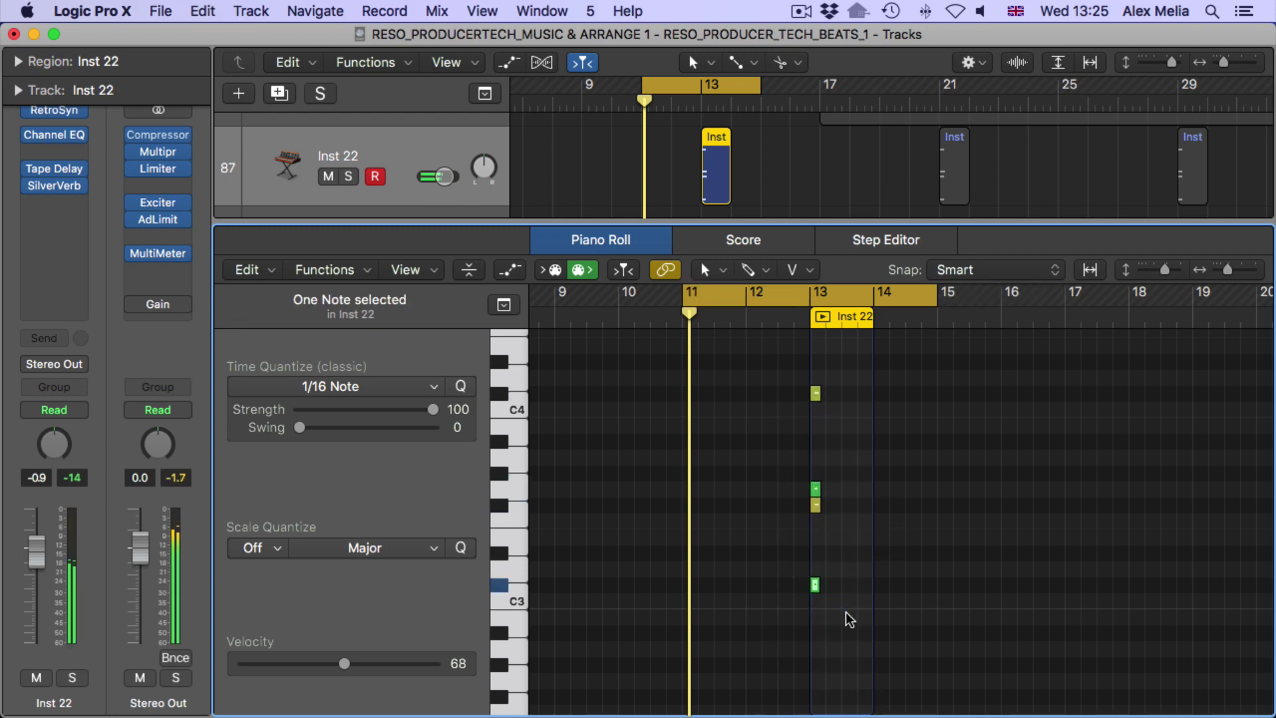
Close the Piano Roll, then solo-play the bounced Inst 22_bip.2 region that leads into the Inst 22 chord at bar 13
key(space)
key(space)
key(p)
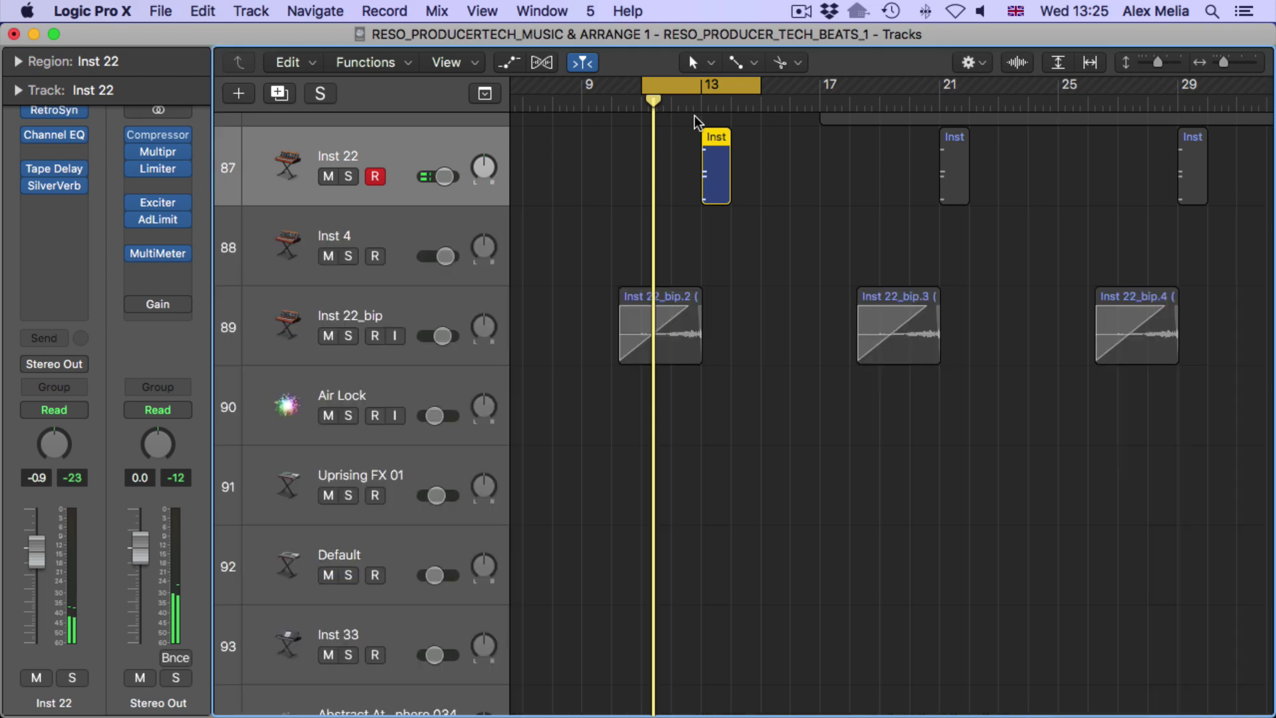
click(644, 229)
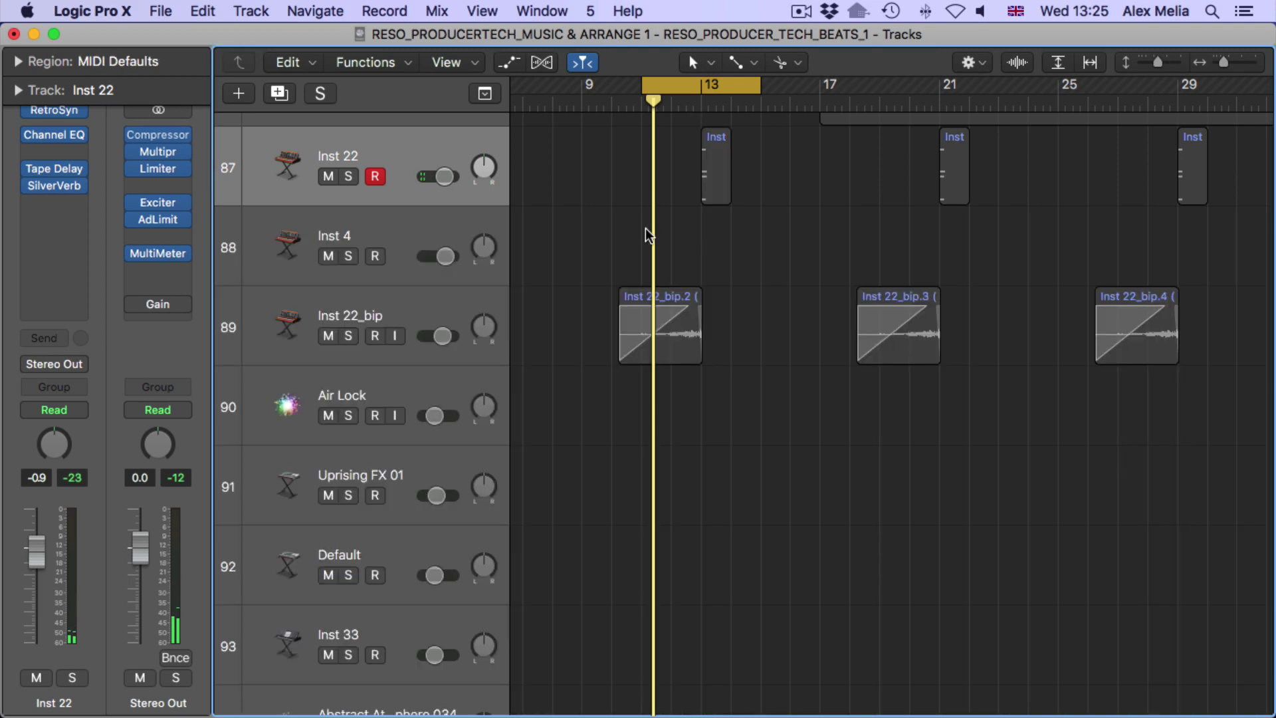
click(691, 343)
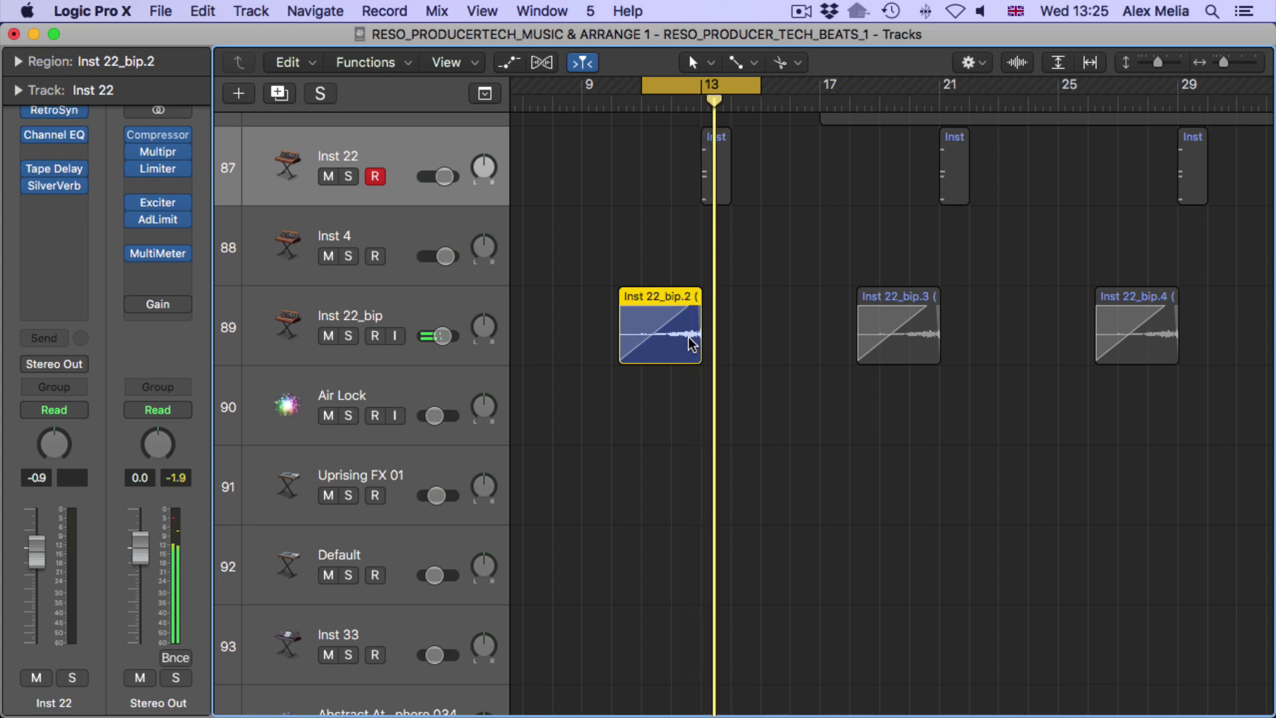
click(696, 171)
click(715, 166)
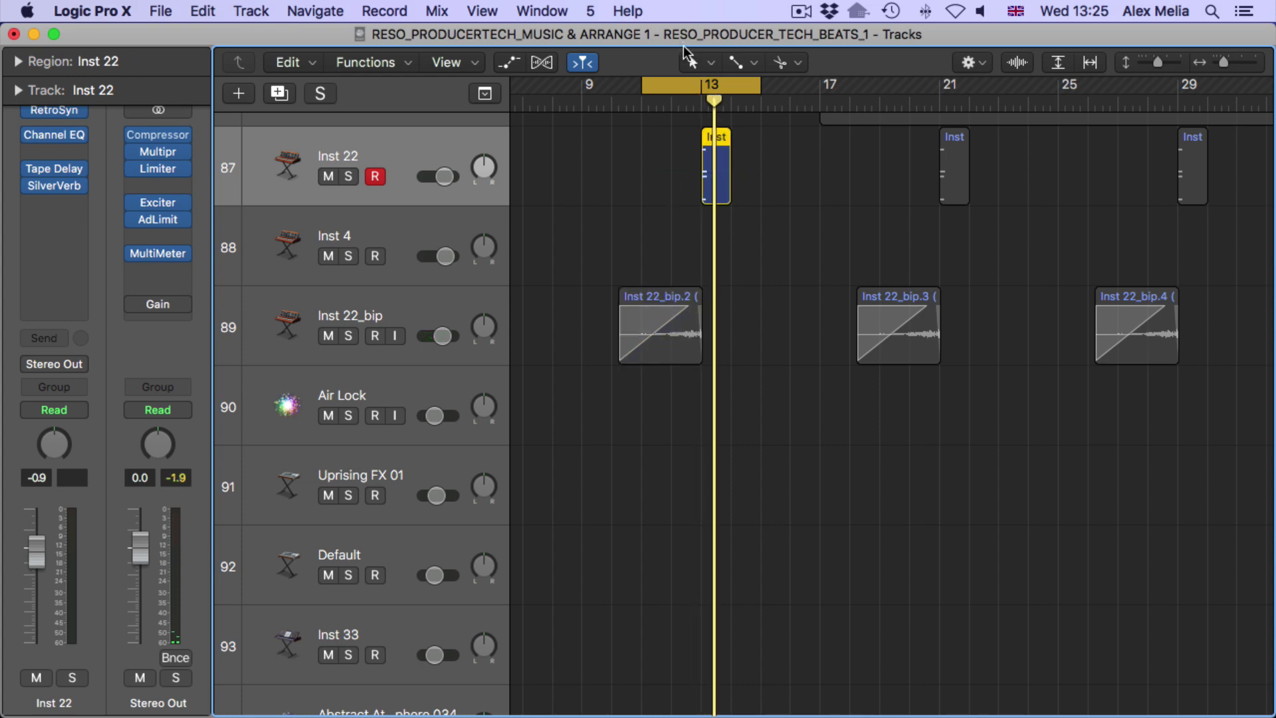
Show the control bar and toolbar, then examine the audio file editor's processing functions for Inst 22_bip.2 and close the editor
drag(684, 47, 698, 146)
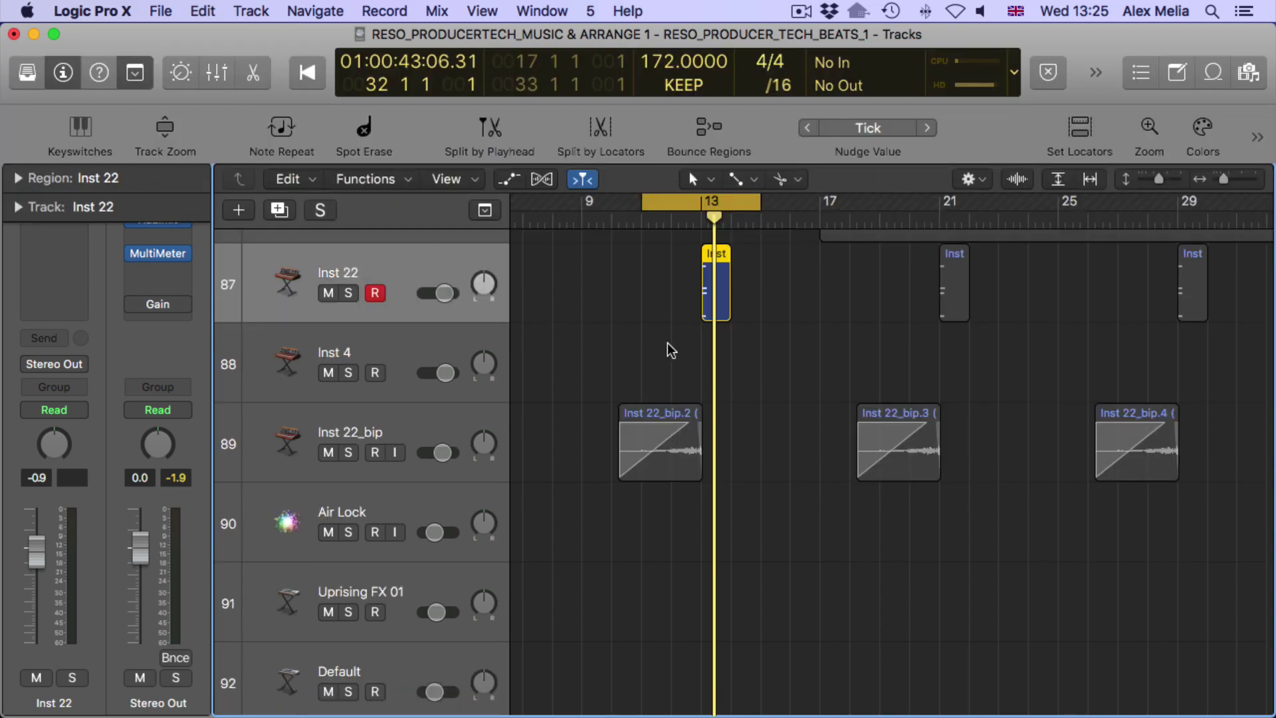
double_click(667, 465)
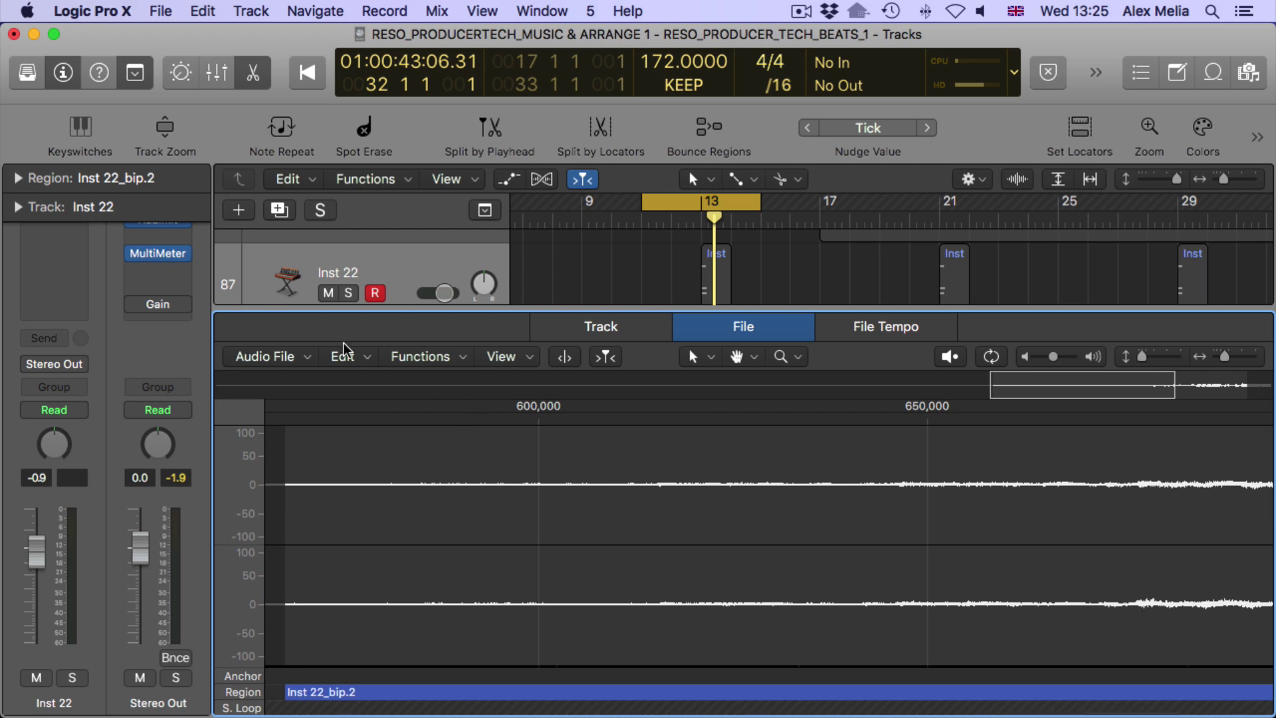
click(420, 356)
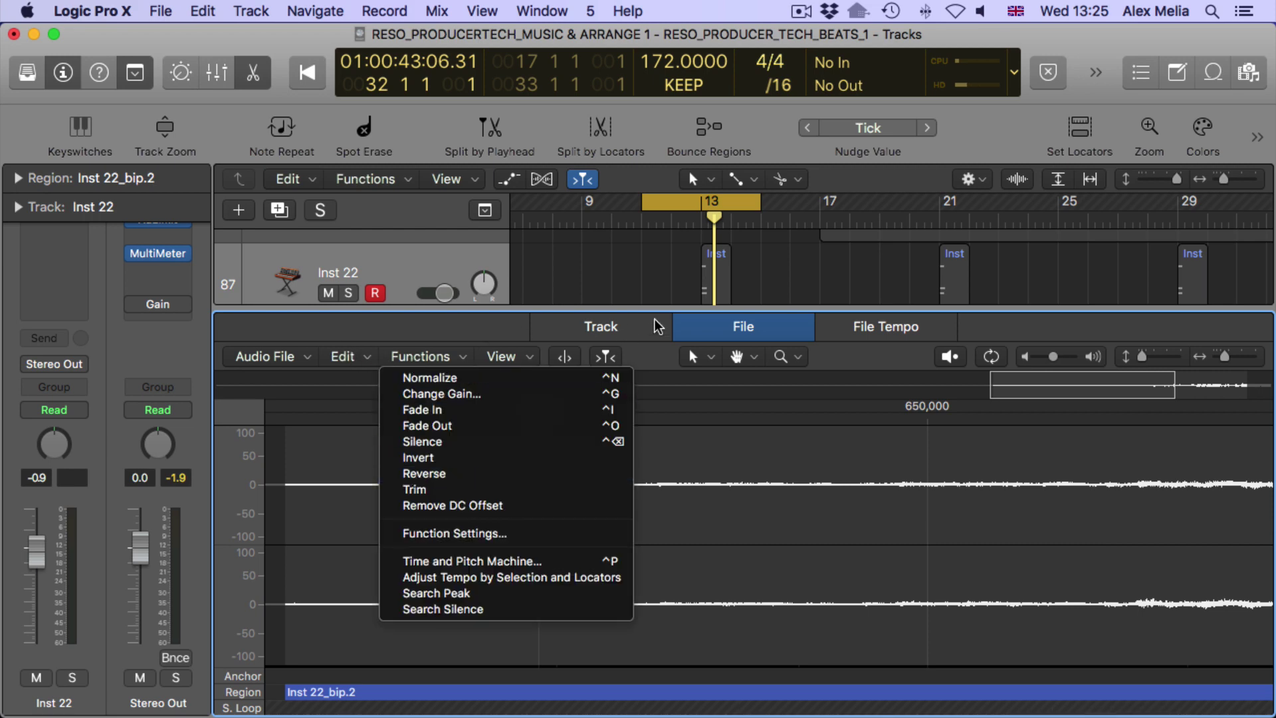
key(Escape)
key(e)
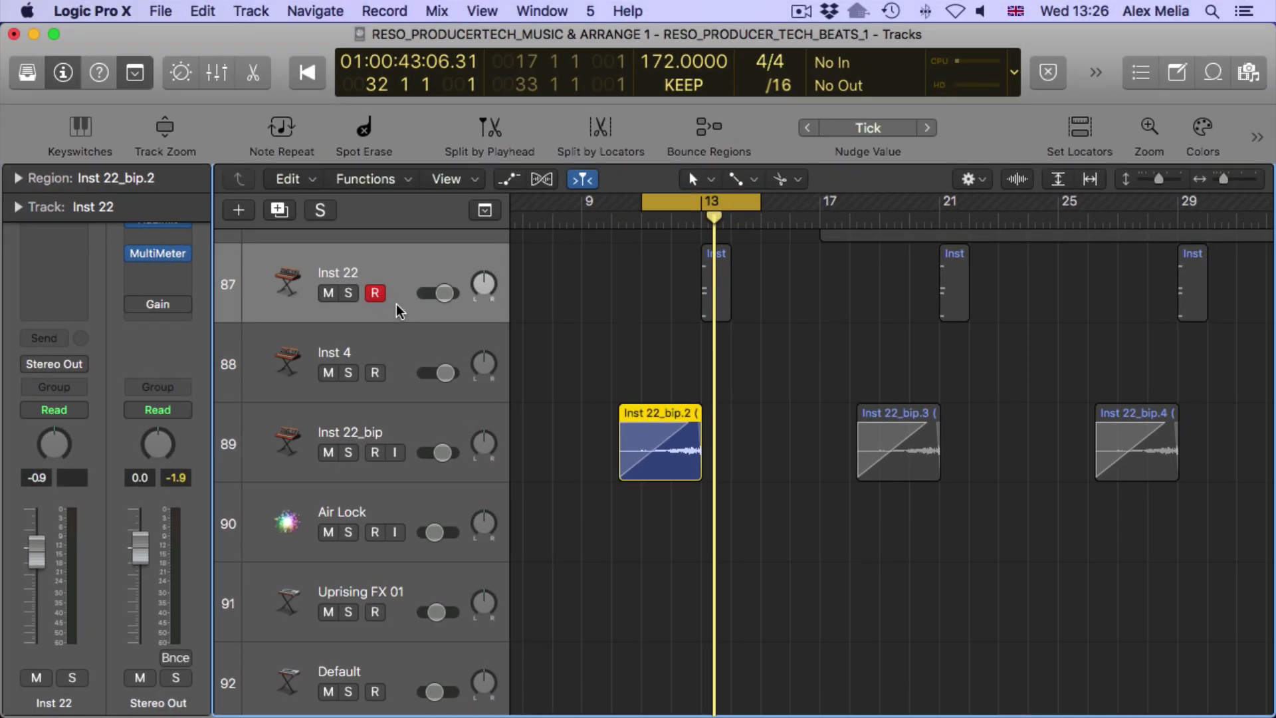
Examine the transpose and fade settings of the Inst 22_bip.2 region, then hide the control bar and toolbar
click(16, 178)
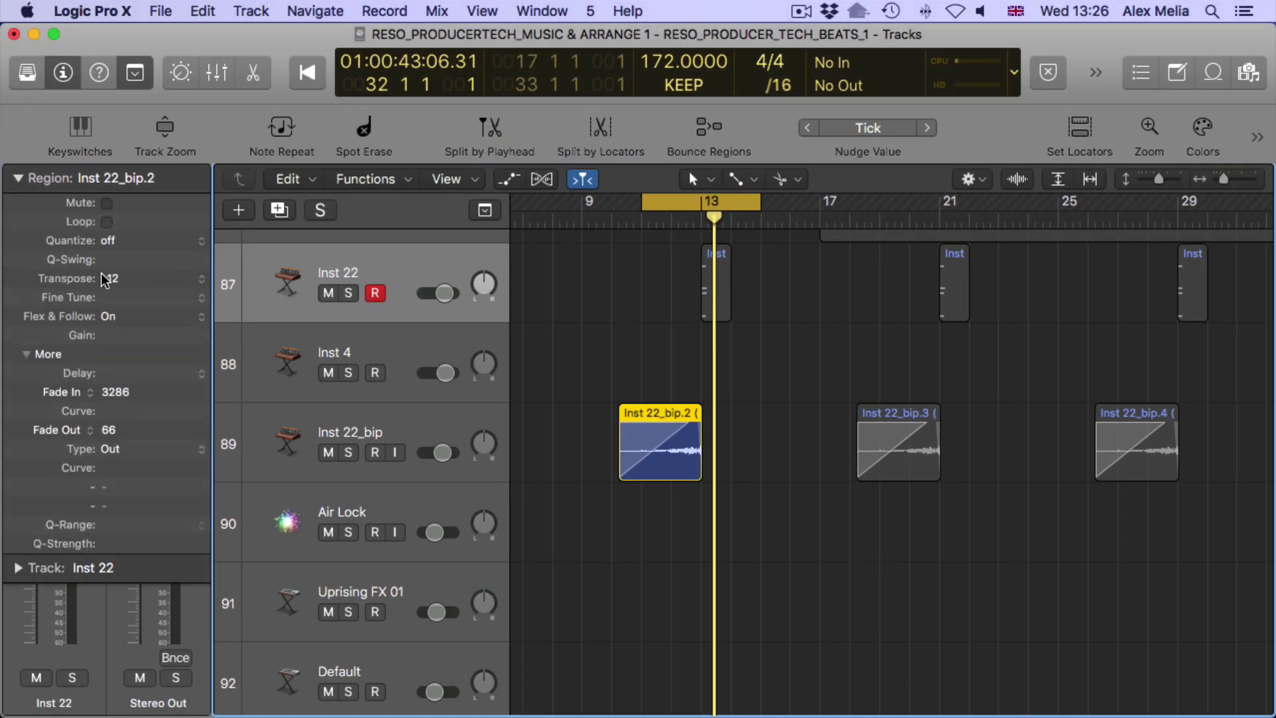
click(19, 177)
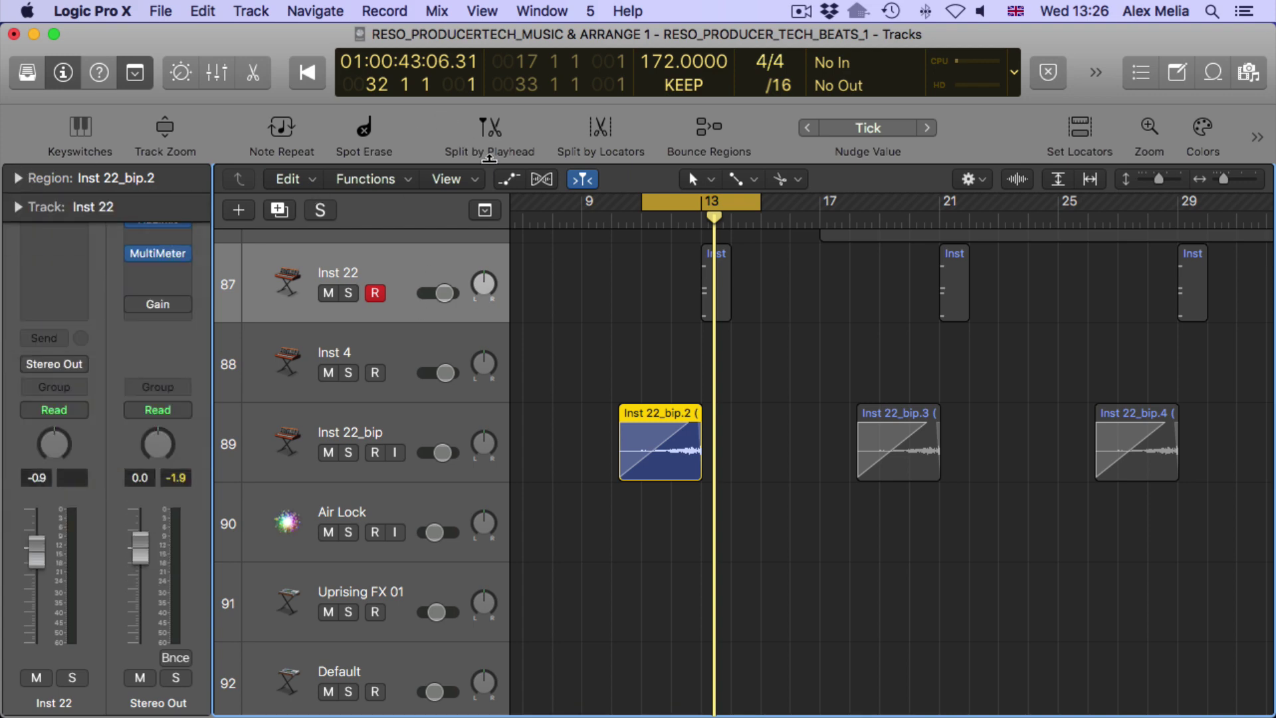
key(ctrl+alt+super+c)
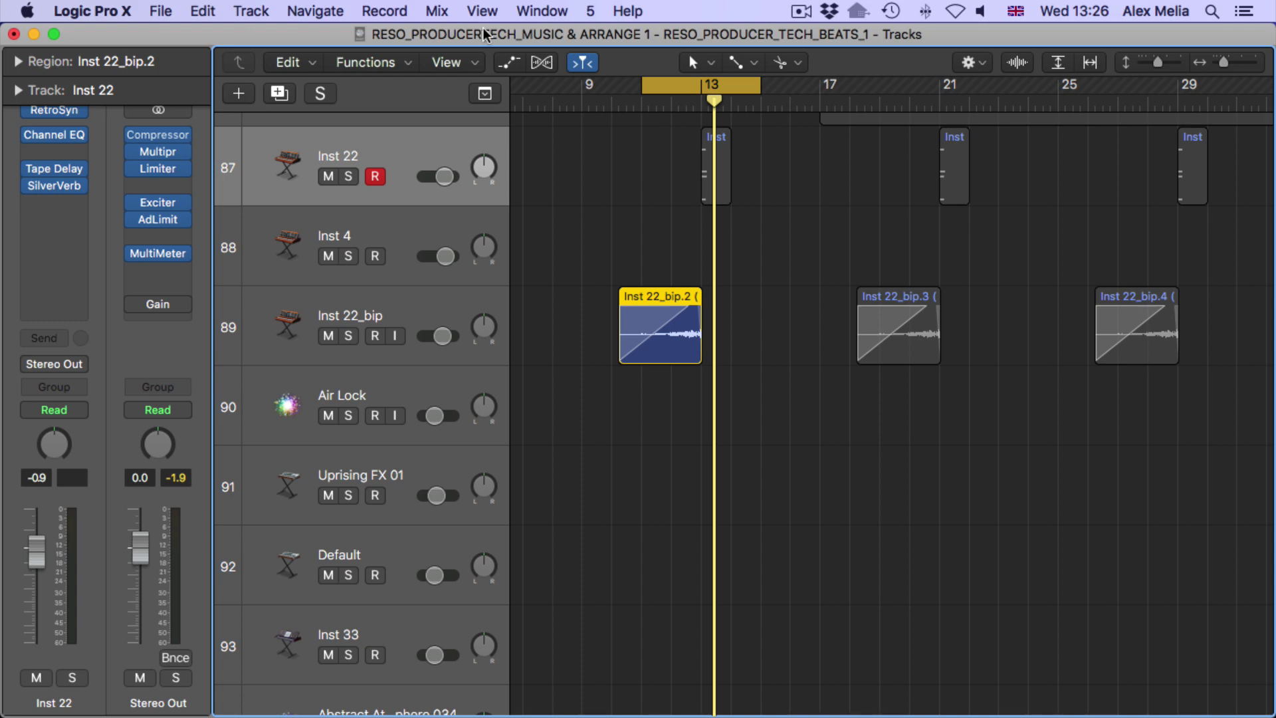
Select the Inst 22_bip track and examine its Bus 4 send, cutoff automation and AutoFilter settings
click(449, 297)
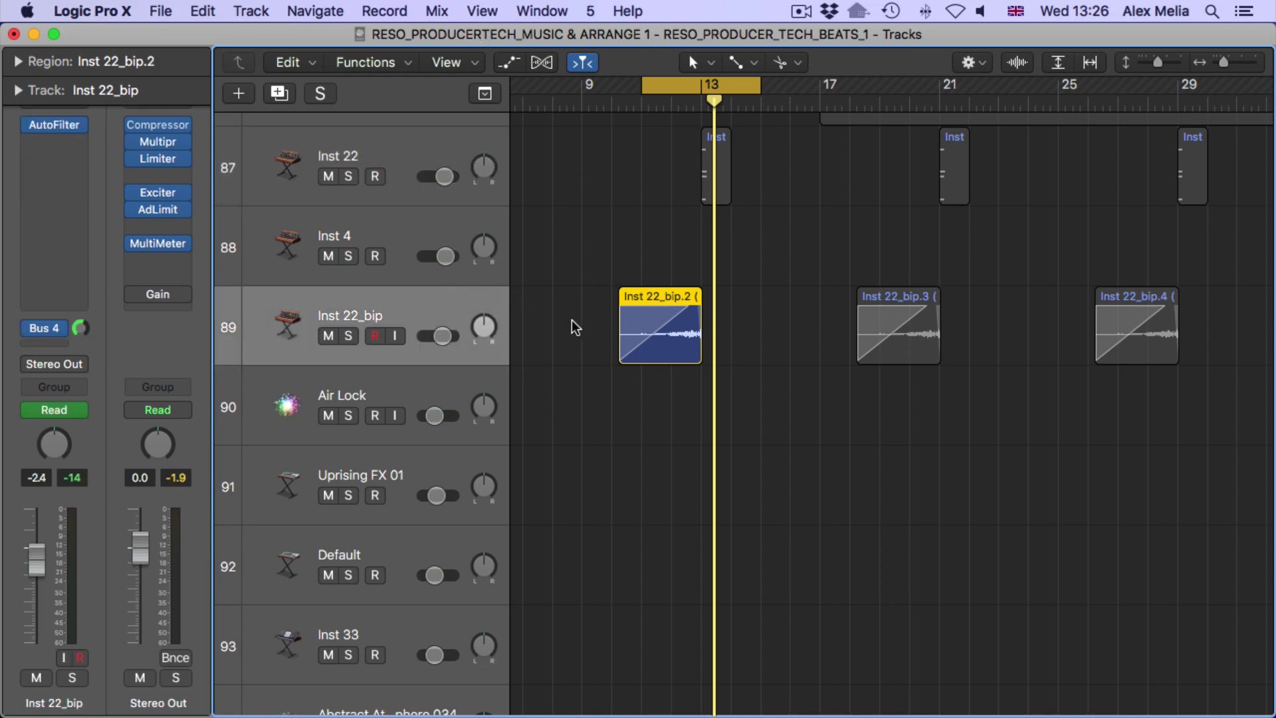
key(super+Right)
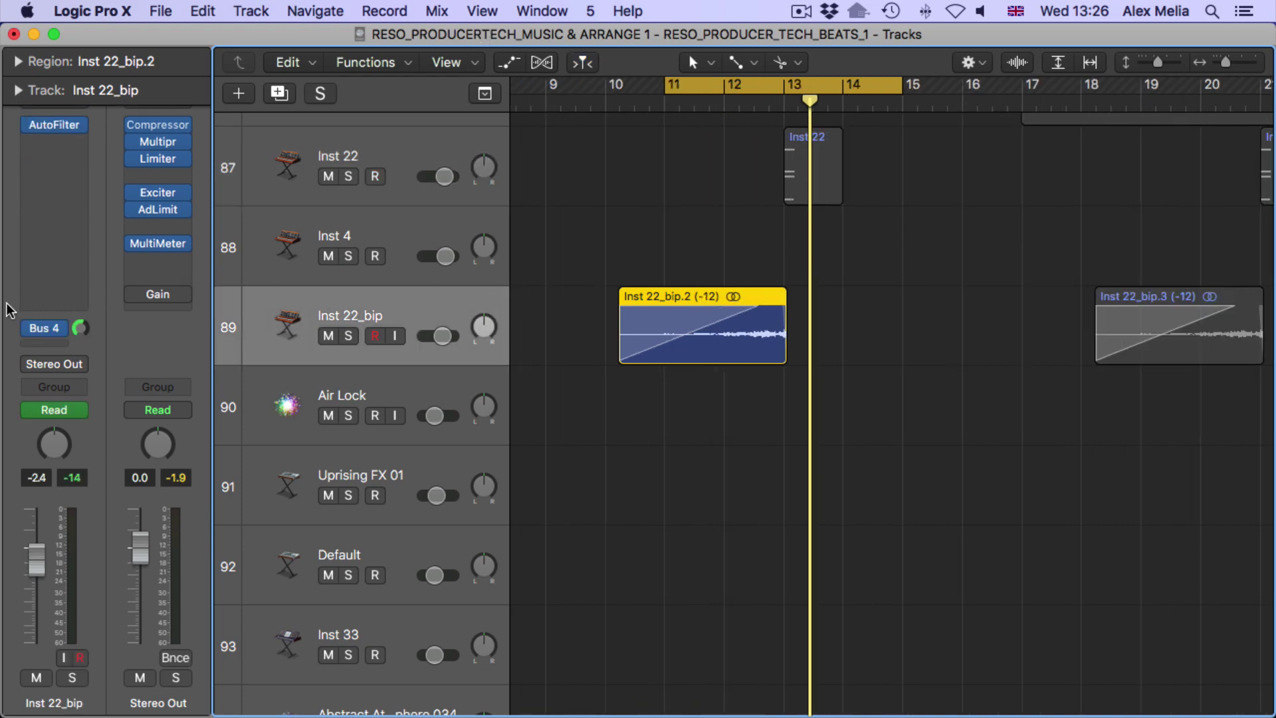
click(79, 329)
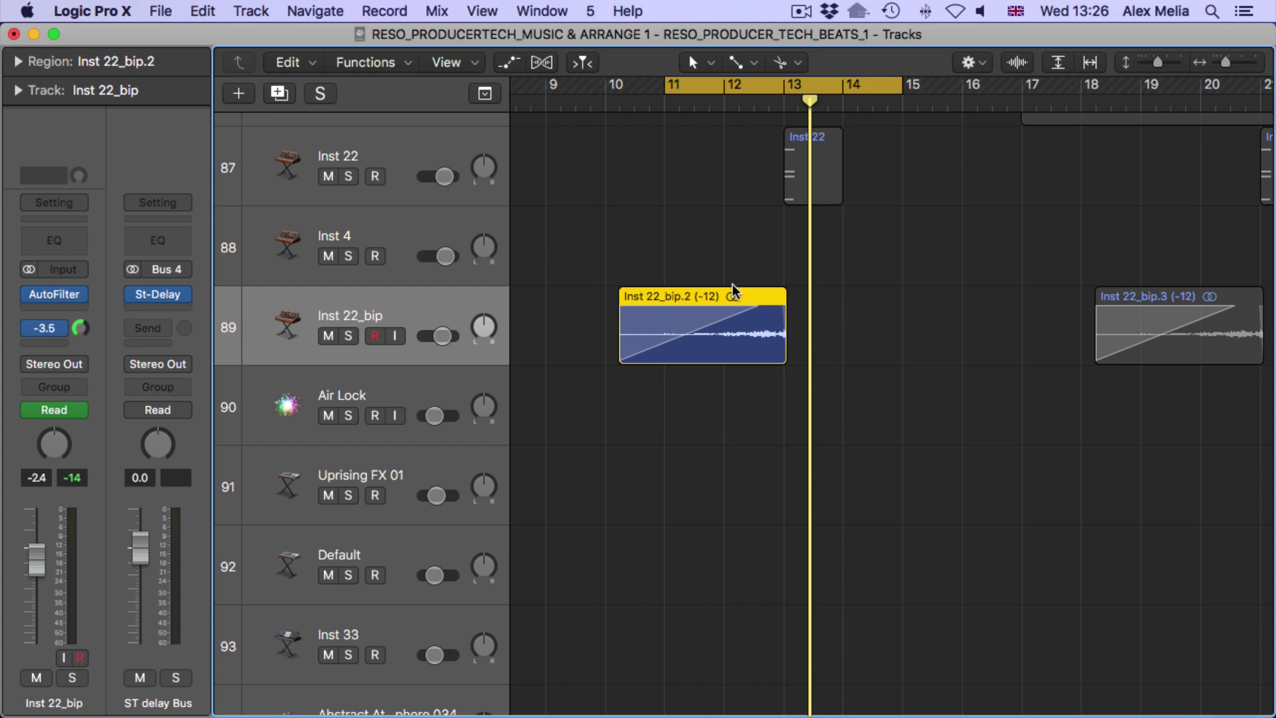
key(a)
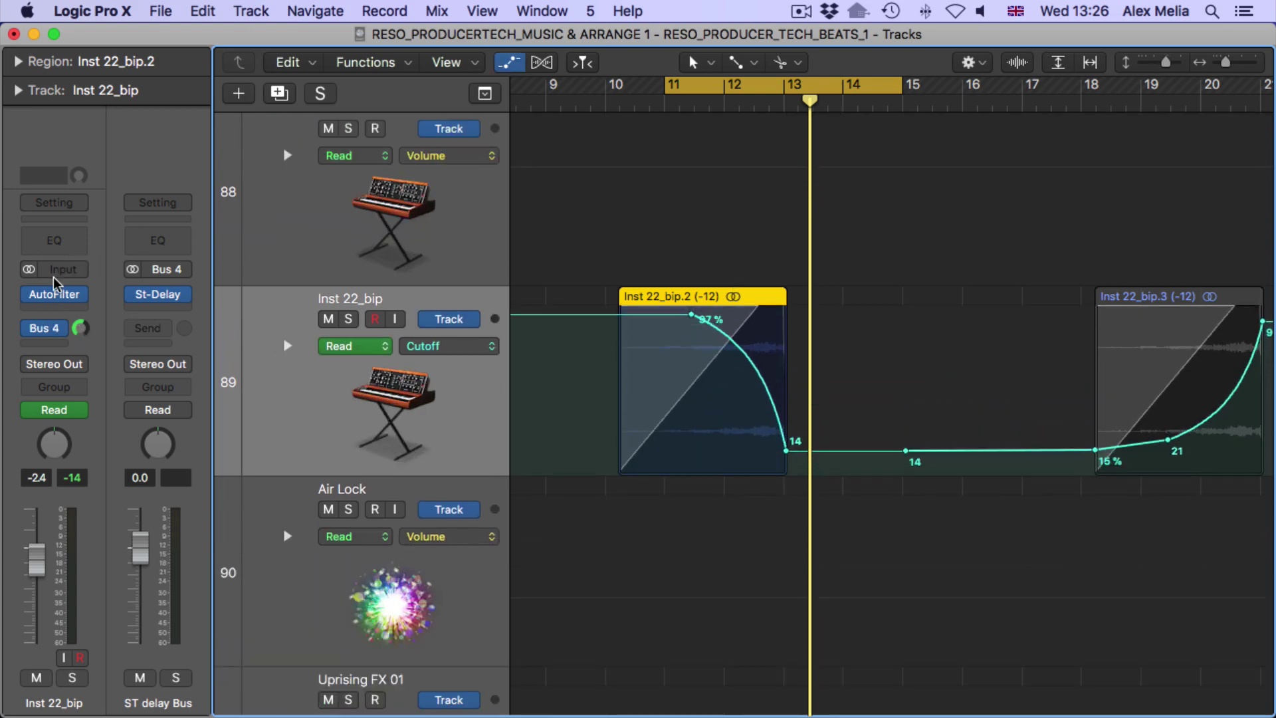
click(52, 294)
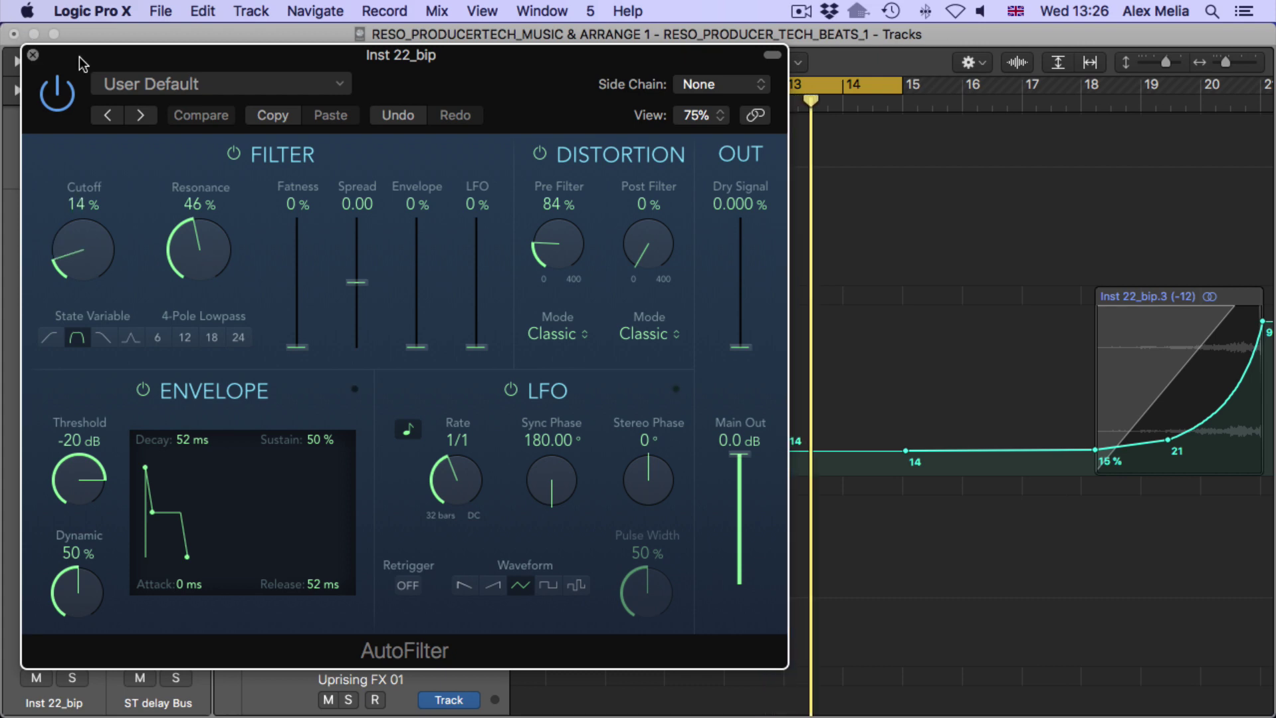
click(32, 54)
Play the Inst 22_bip regions at bars 18 to 29 while following their cutoff automation, then hide the automation
key(super+Left)
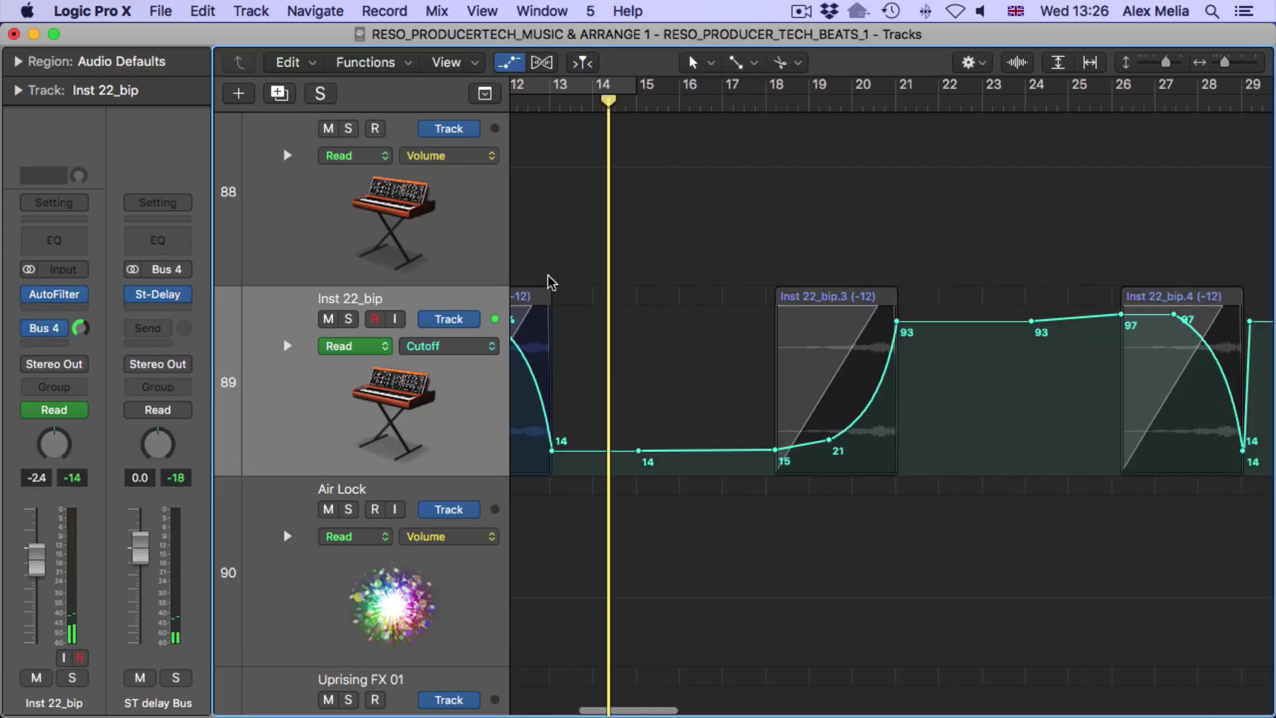
click(457, 306)
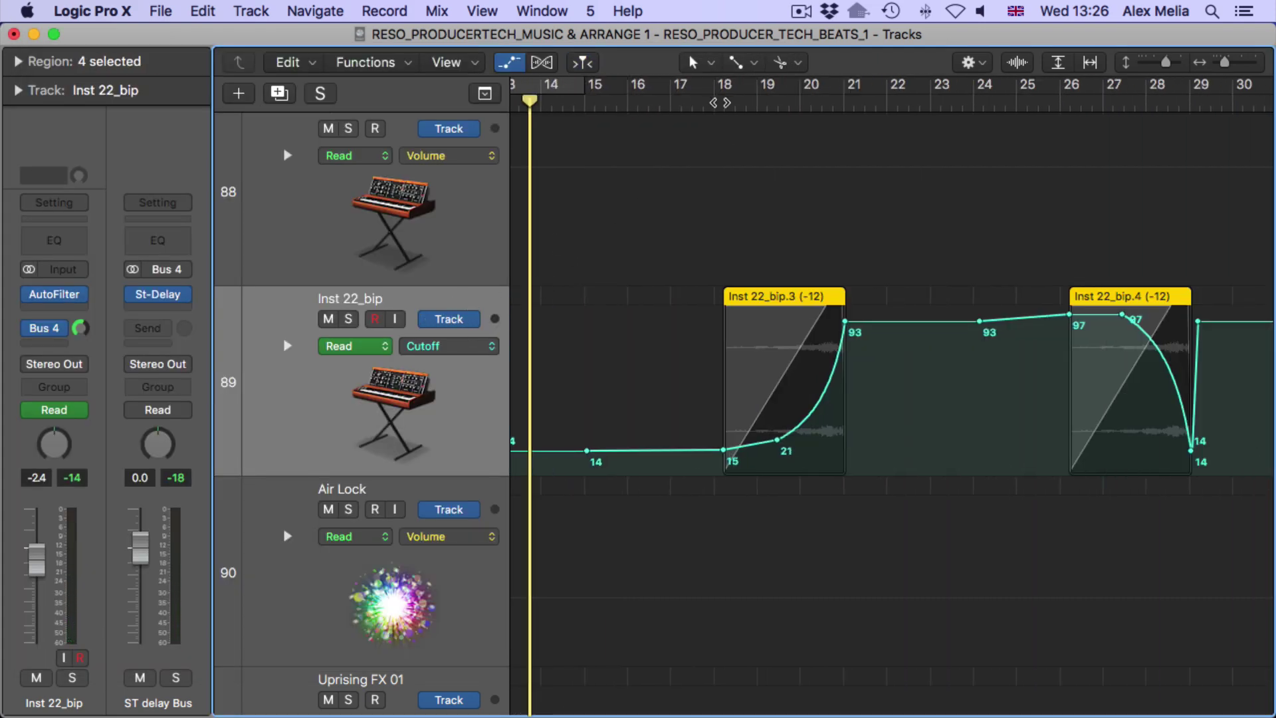
click(583, 61)
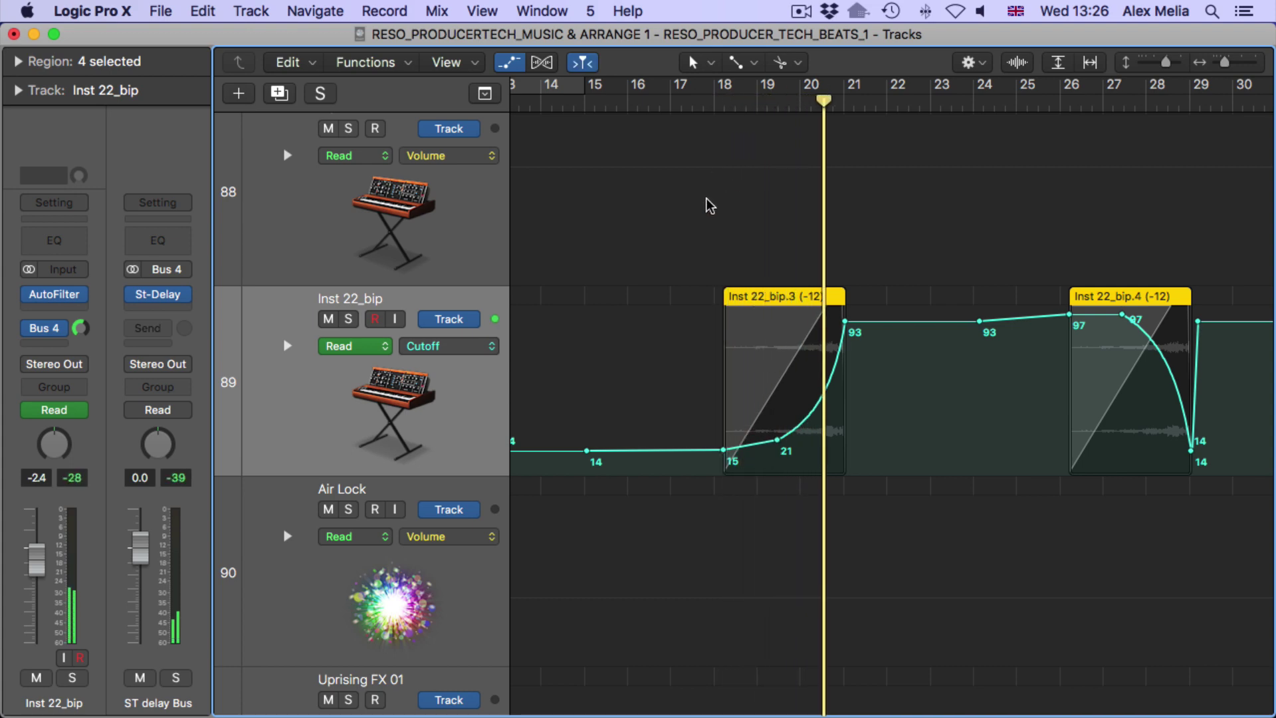
scroll(721, 213, right, 6)
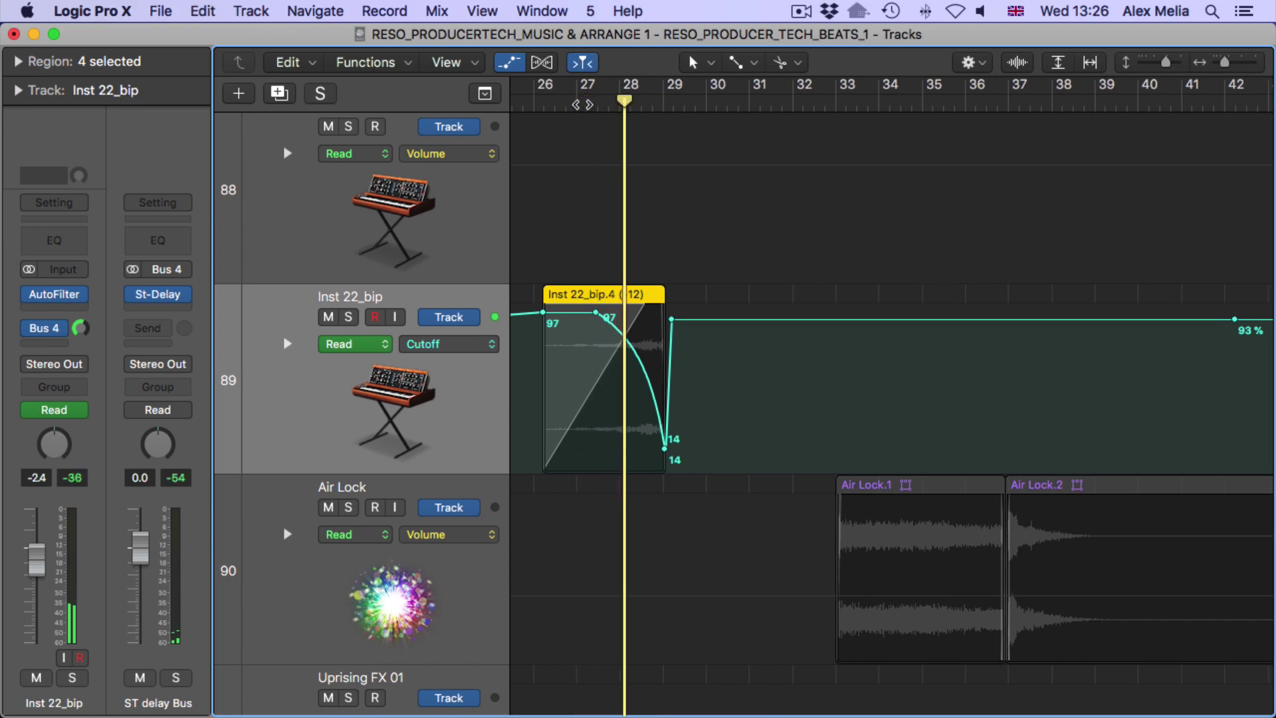
key(a)
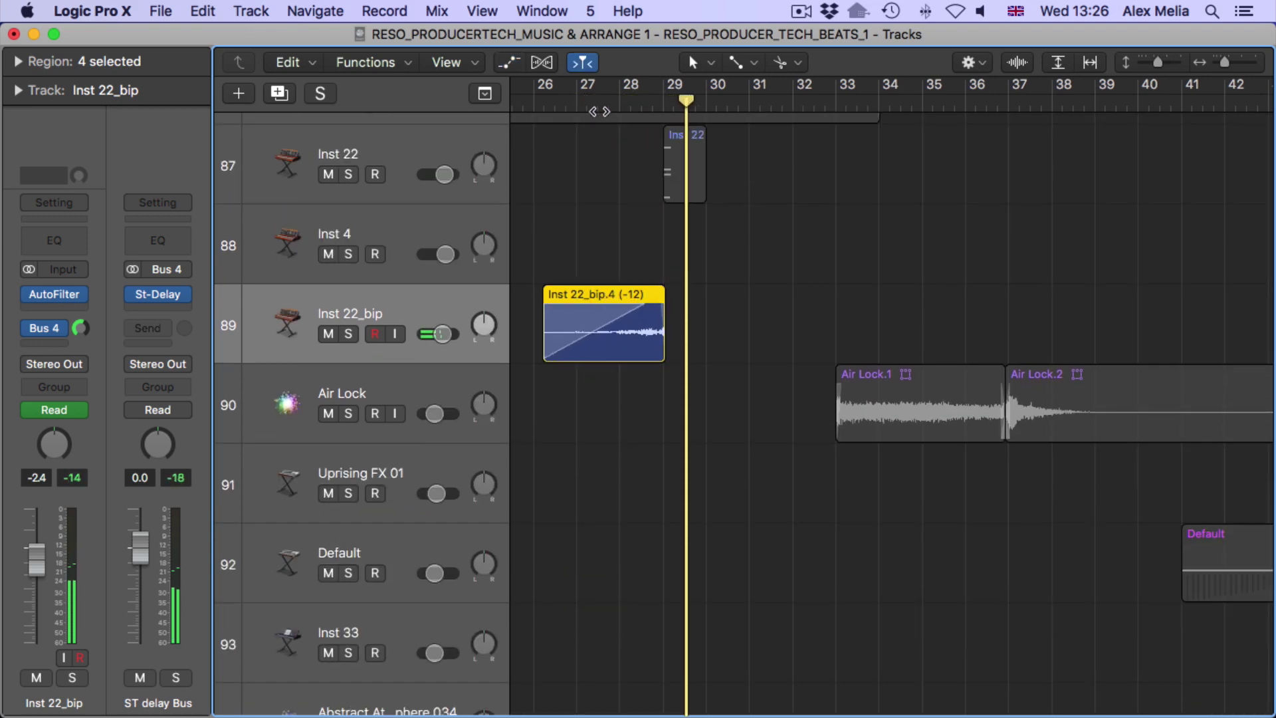
Delete the empty Inst 4 track
scroll(604, 148, left, 4)
scroll(610, 171, down, 5)
click(416, 233)
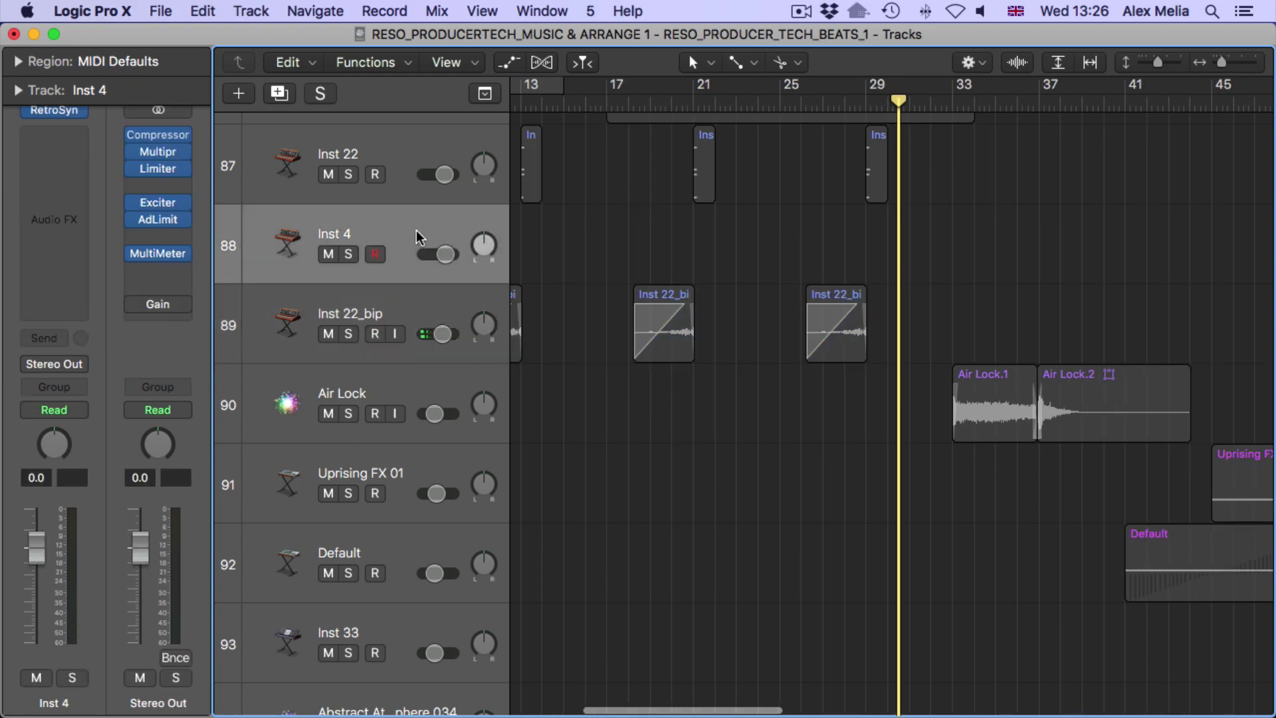
key(super+BackSpace)
Select all six regions on Inst 22 and Inst 22_bip and play them together from about bar 12
scroll(532, 279, left, 2)
drag(574, 320, 984, 196)
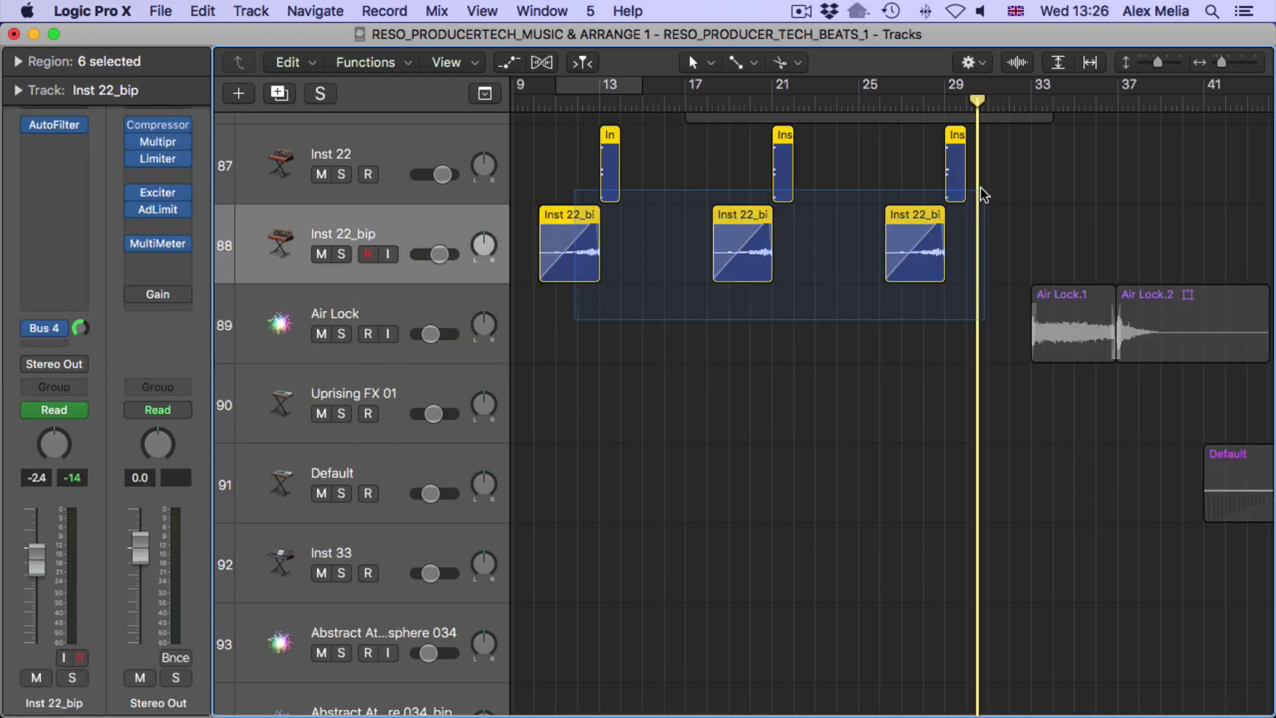
click(577, 105)
key(space)
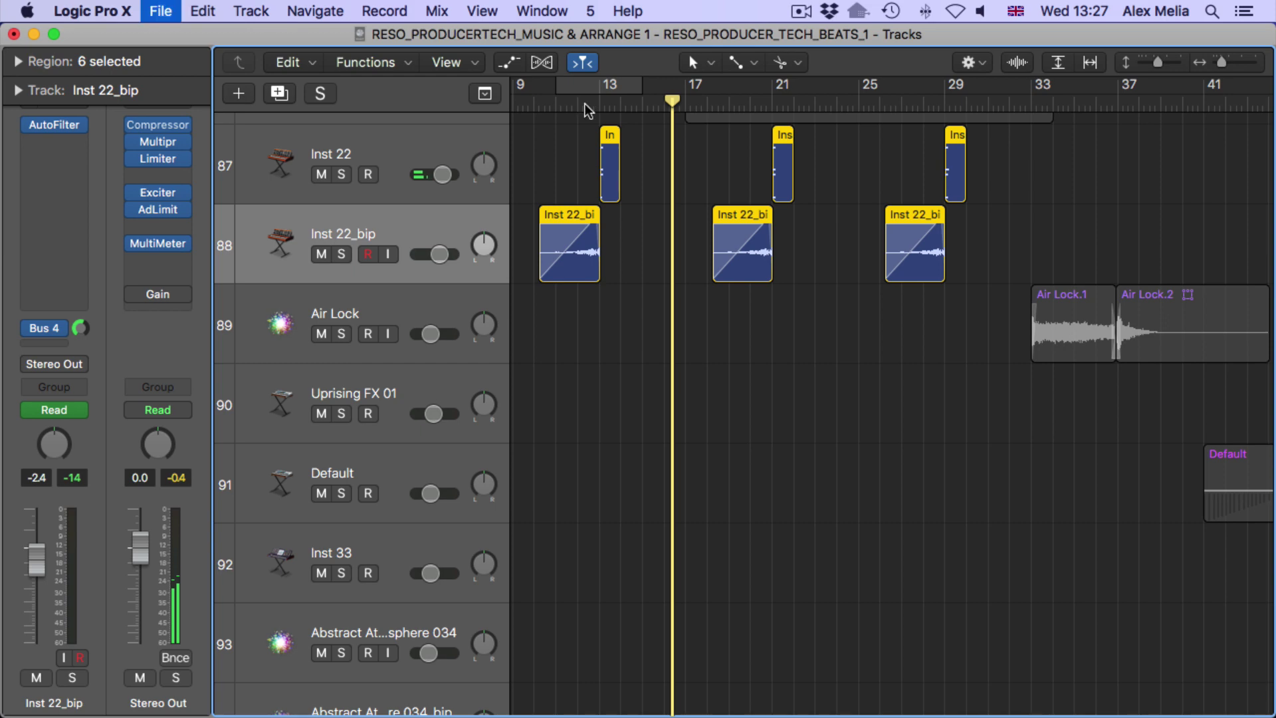
Shrink the track heights and select all regions on tracks 73 to 88 between bars 1 and 49
scroll(639, 258, up, 10)
click(634, 258)
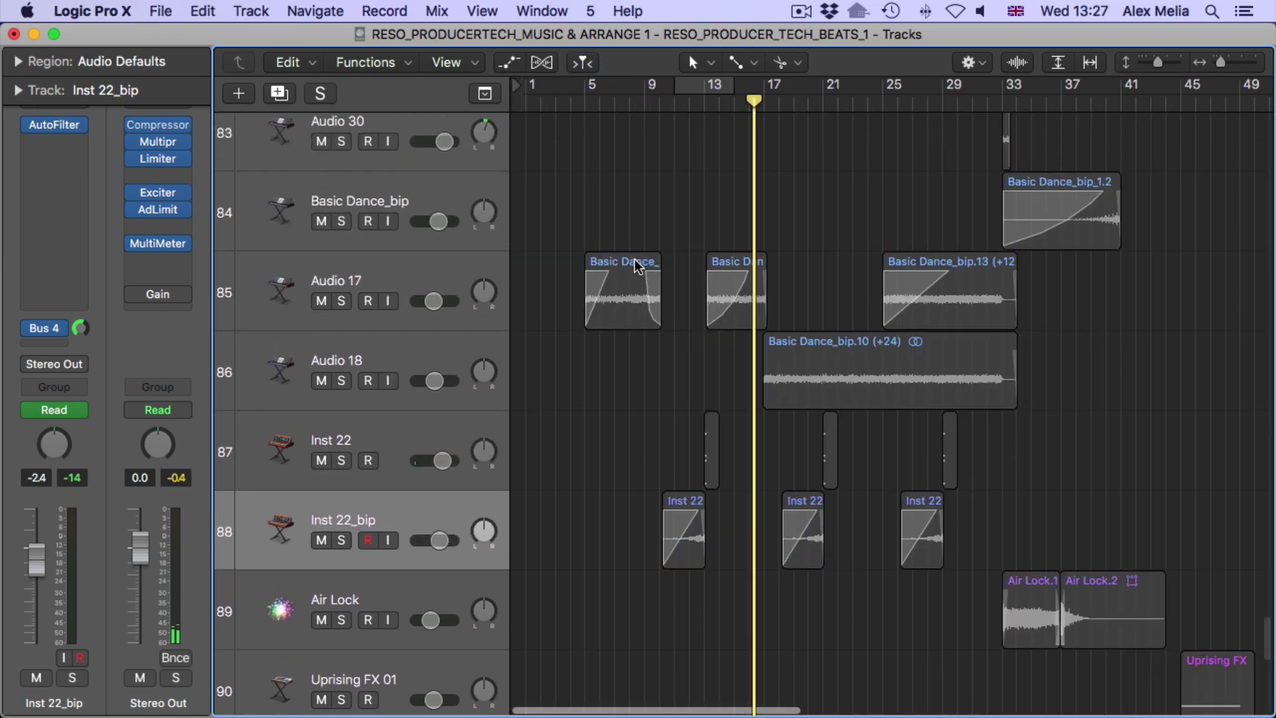
key(super+Up)
key(super+Up)
key(super+Up)
key(Up)
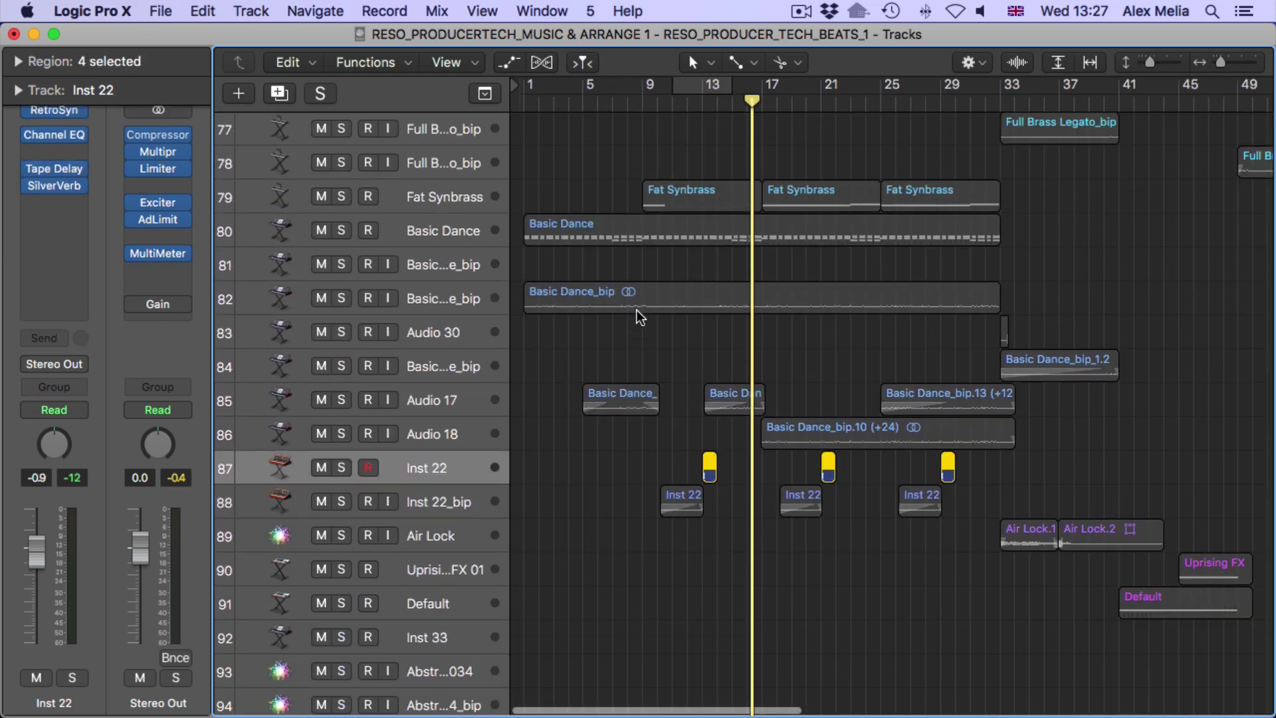
key(super+Up)
key(super+Up)
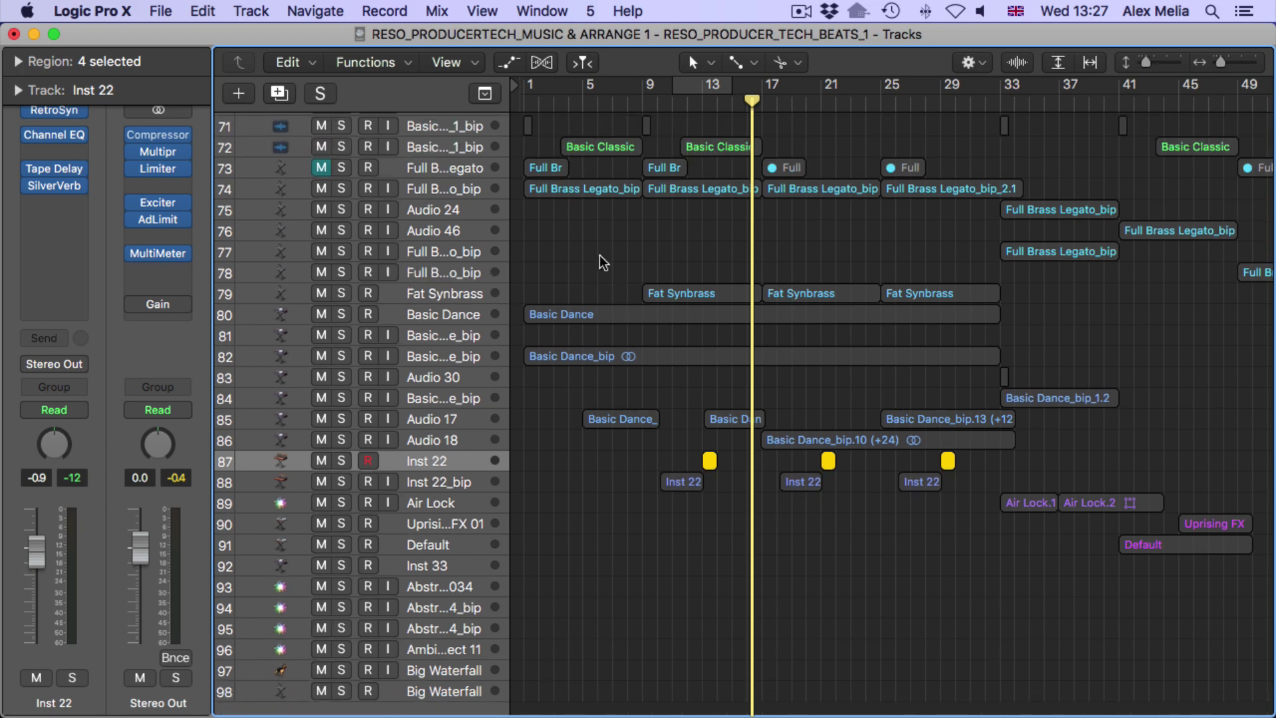
drag(516, 171, 1170, 482)
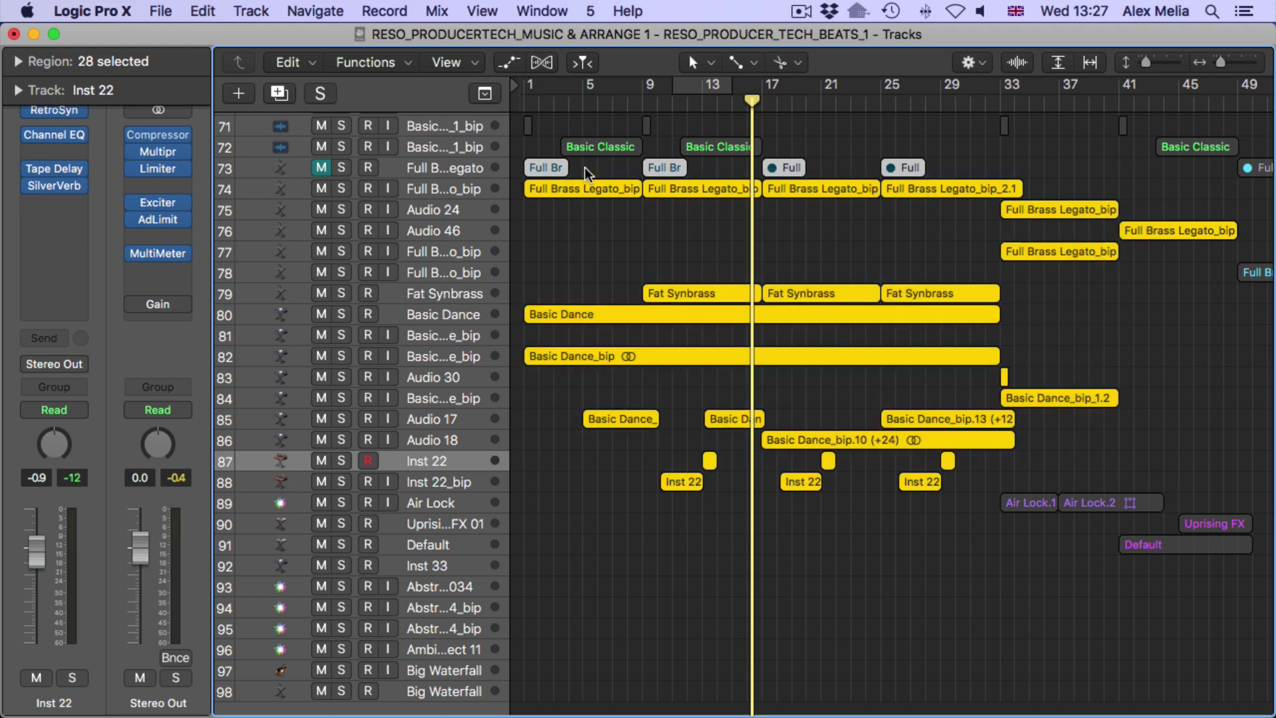
Play the soloed selection from bar 1 to about bar 35, then turn solo mode off
click(524, 102)
key(space)
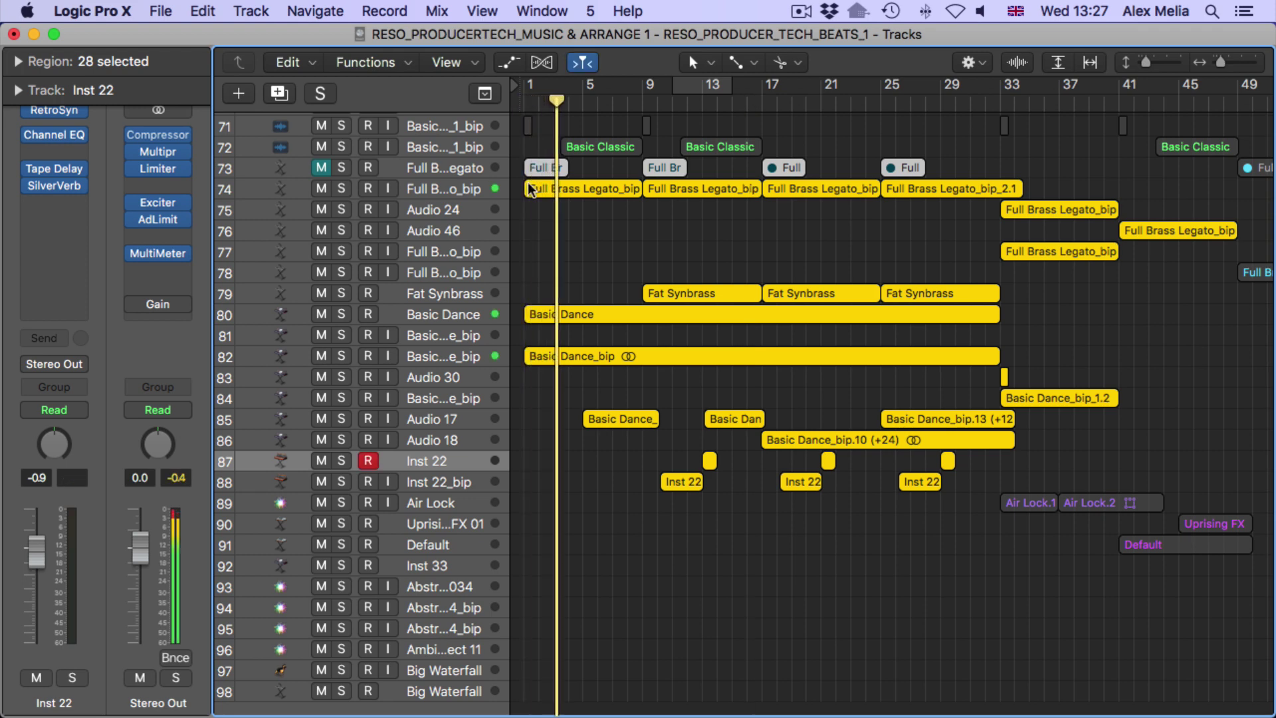
scroll(541, 205, up, 1)
scroll(541, 204, up, 5)
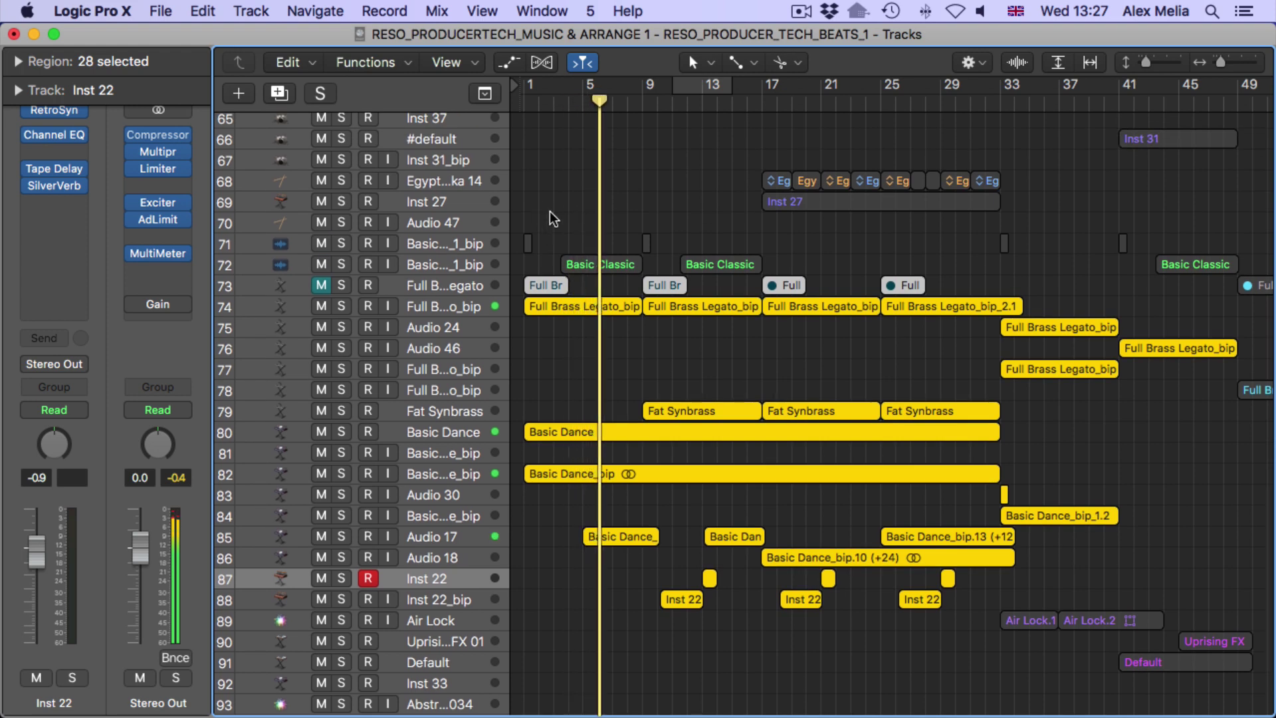
scroll(550, 218, down, 2)
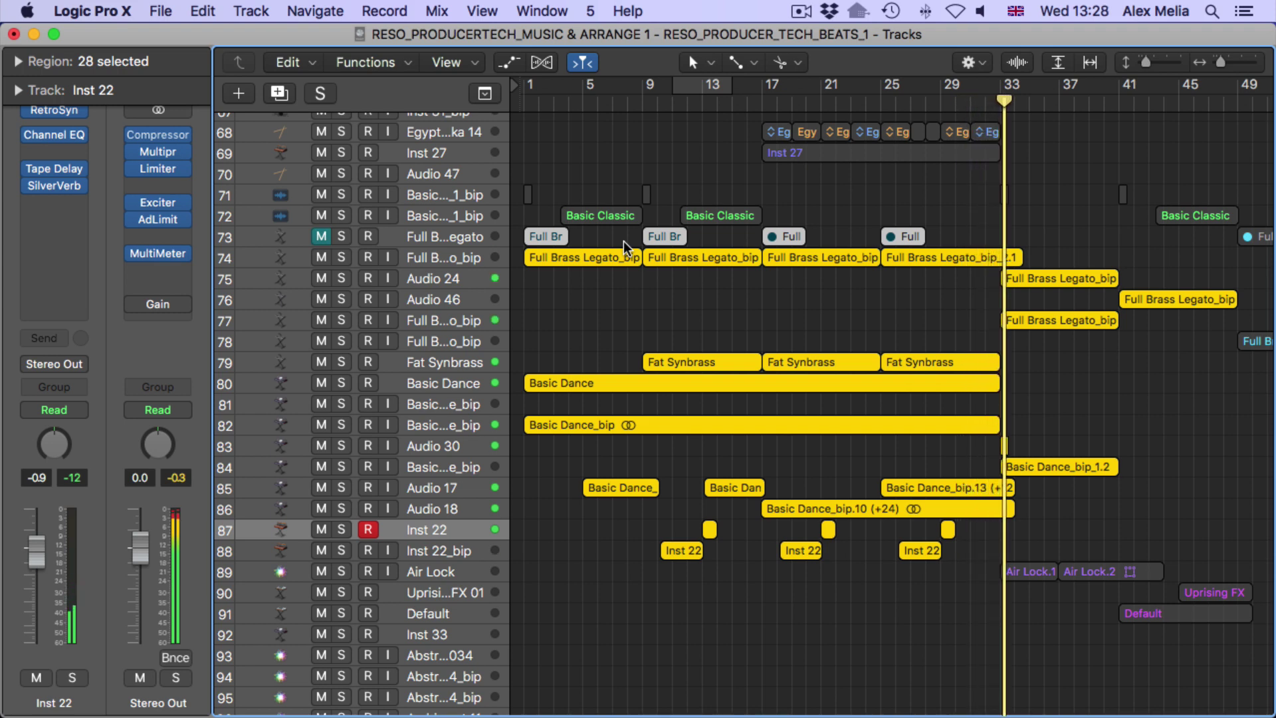
scroll(623, 240, right, 10)
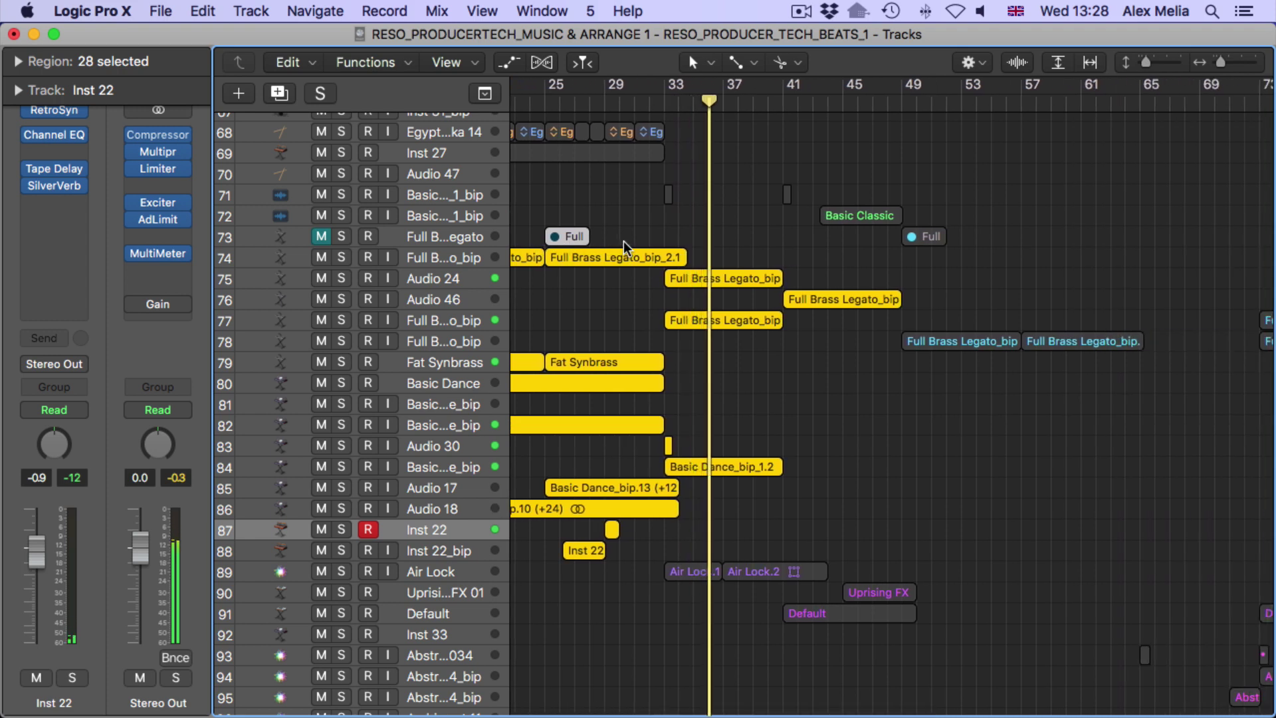
key(ctrl+s)
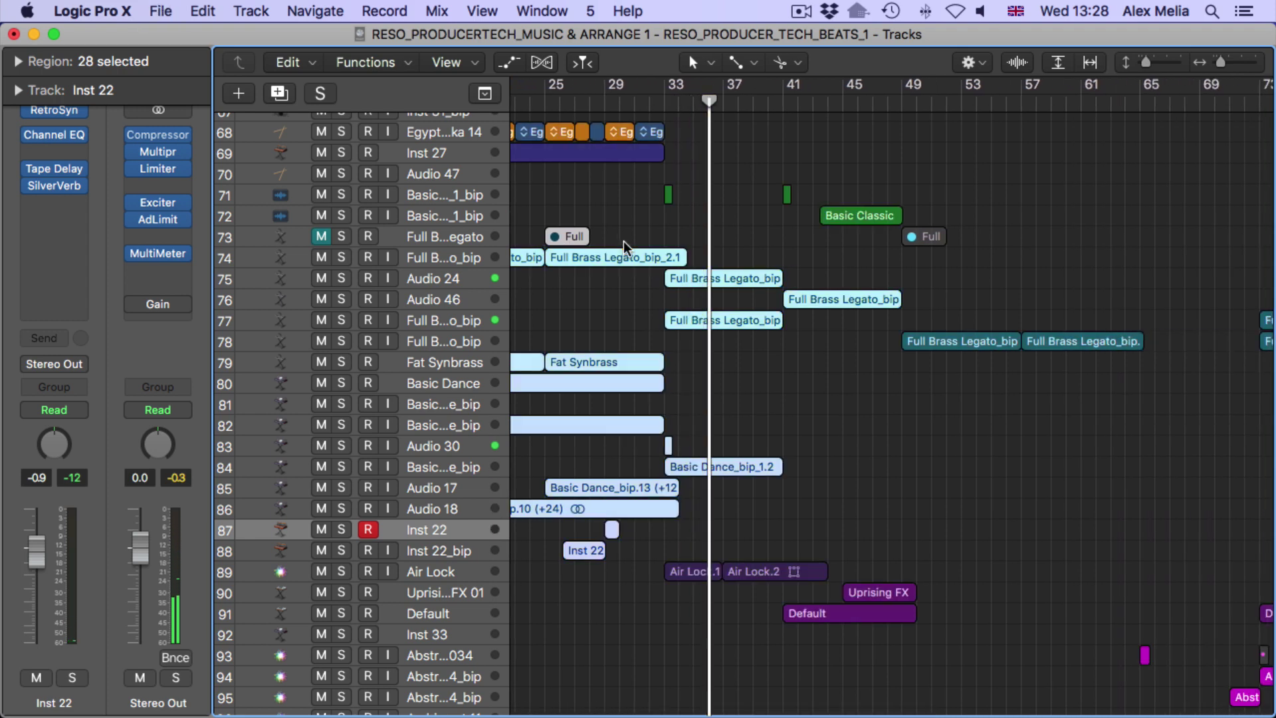